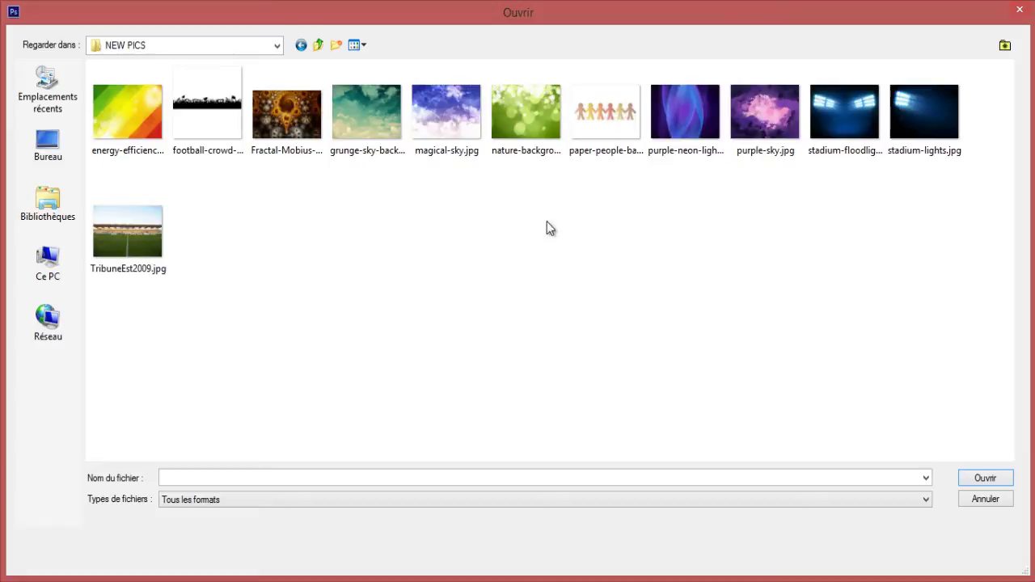
Step: Open 9.jpg from the Images subfolder one level above the NEW PICS folder
left_click(318, 45)
left_click(139, 100)
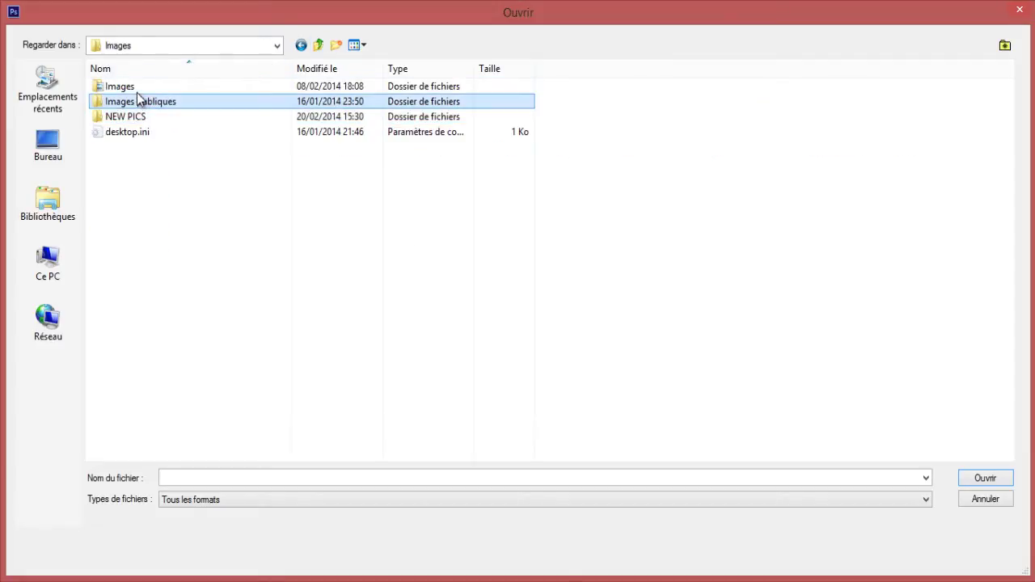
double_click(135, 89)
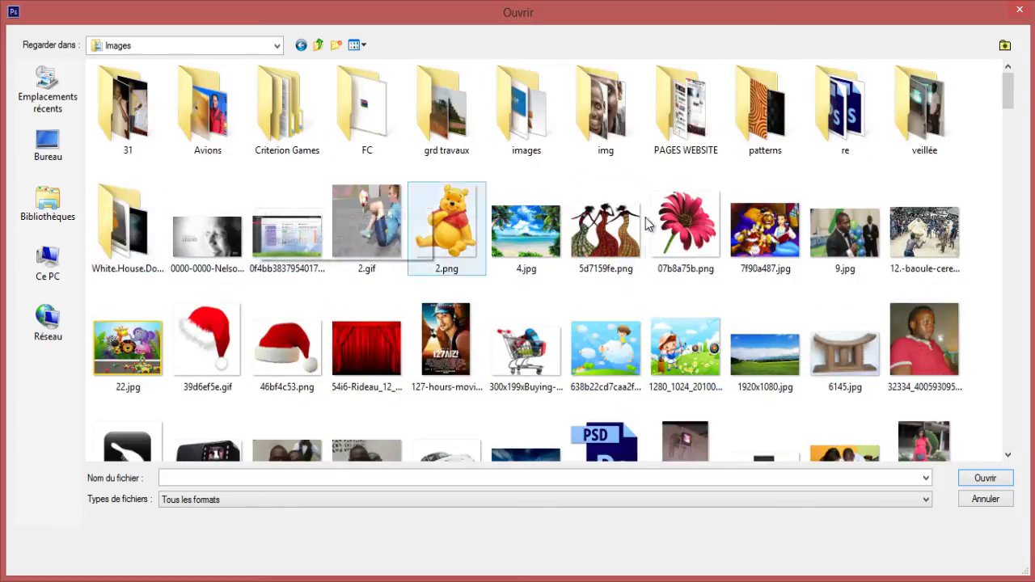
double_click(846, 235)
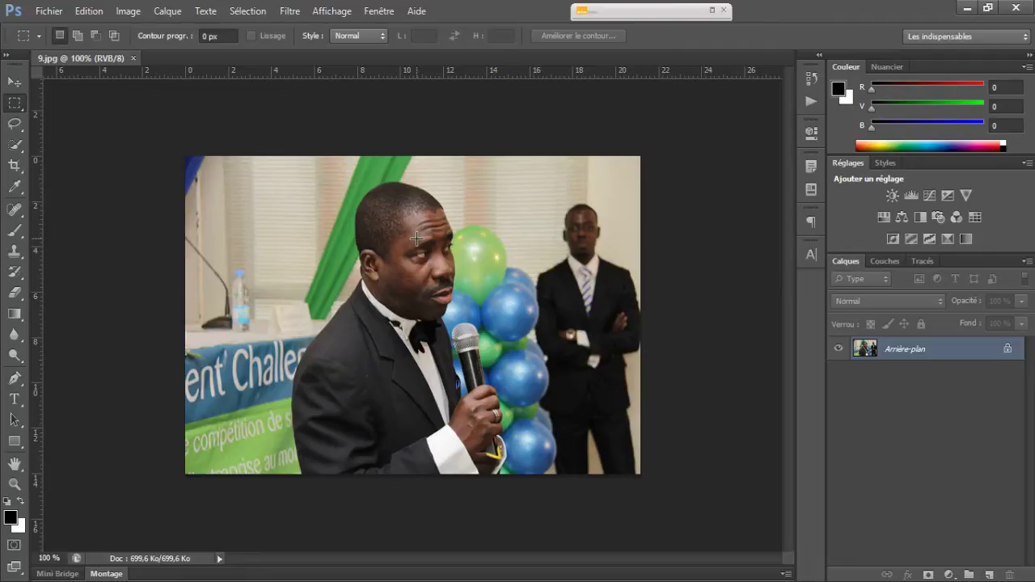
Step: Switch to File Explorer and open photoshop_action_no_7_HIGH_KEY_by_bellalleb_stock.atn from Téléchargements to load it into Photoshop
left_click(110, 581)
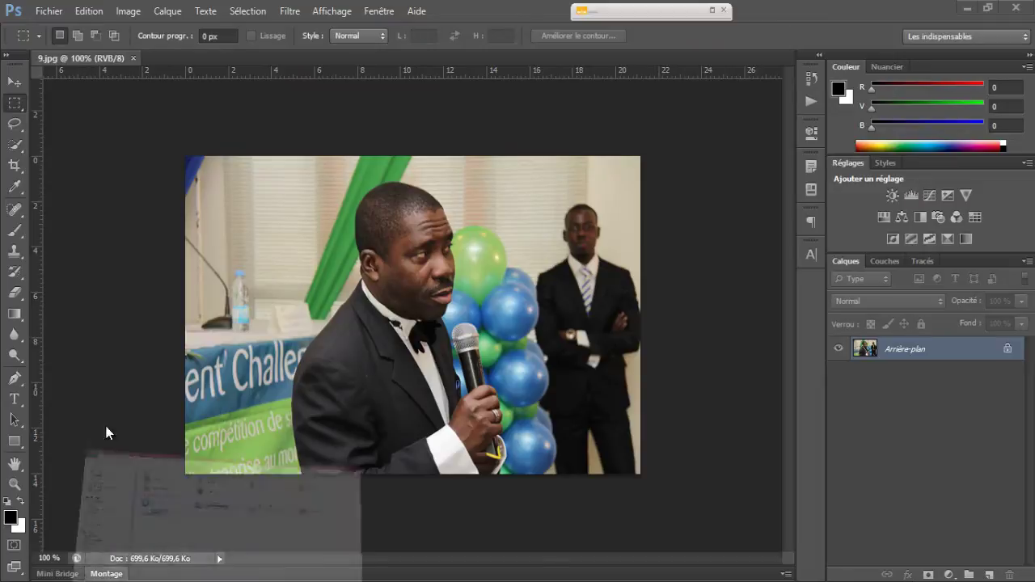
left_click(65, 167)
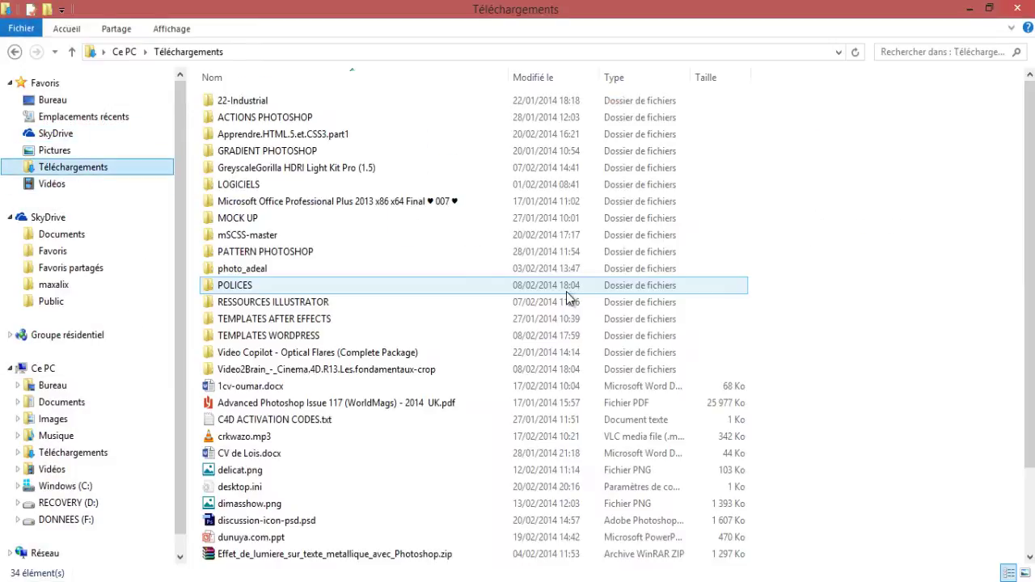
left_click(263, 387)
scroll(296, 404, "down", 2)
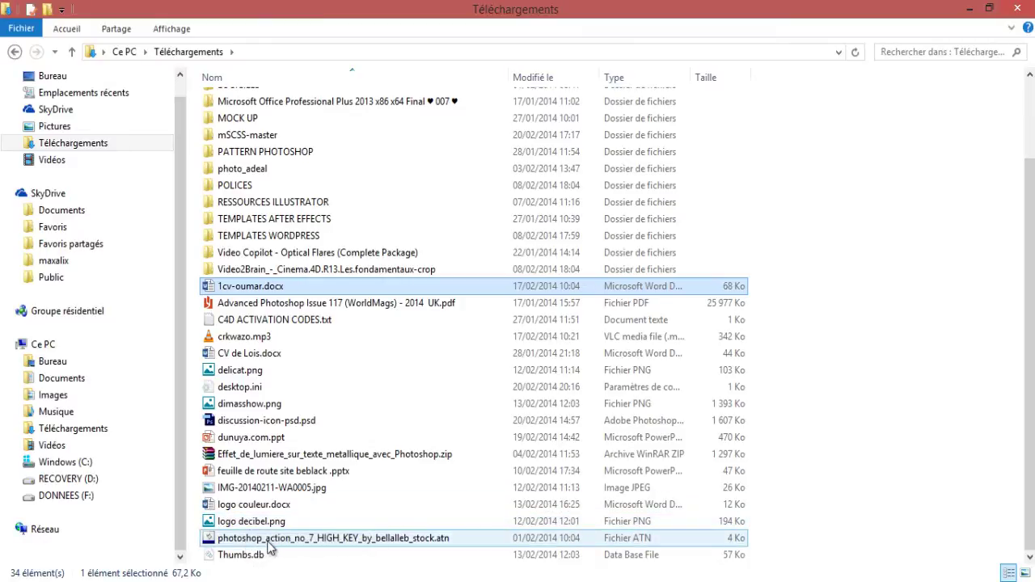
left_click(325, 544)
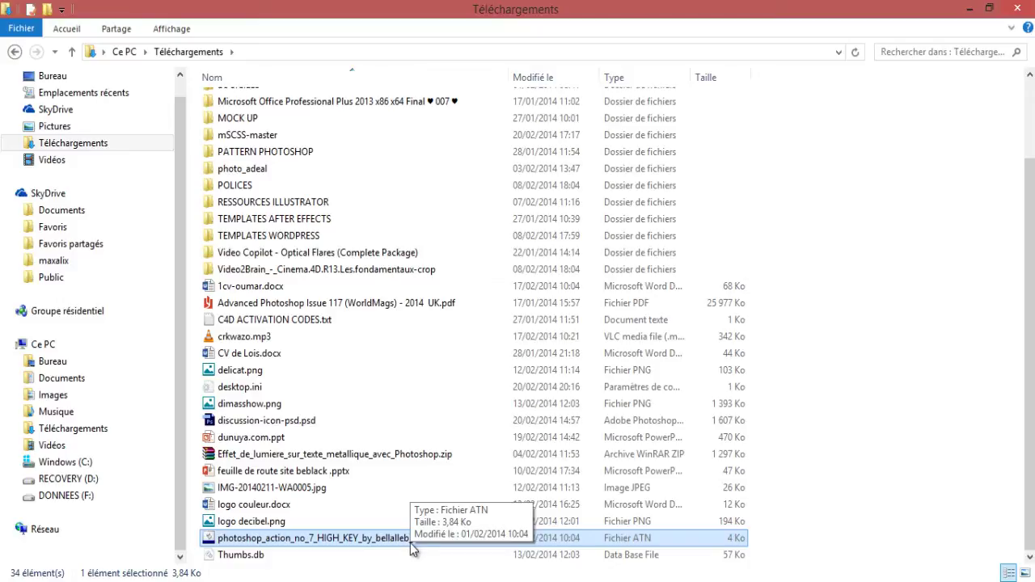
double_click(253, 538)
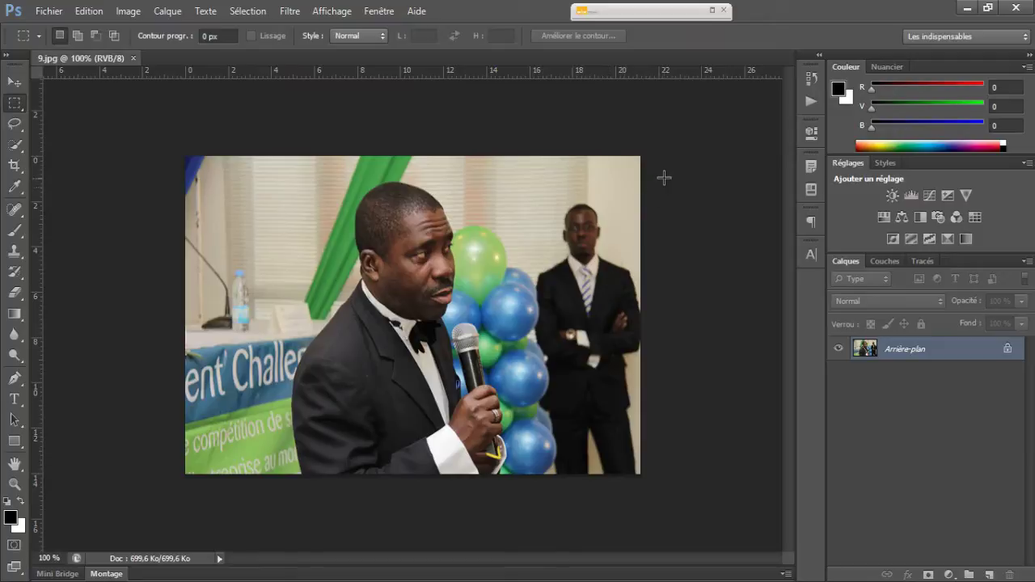
Step: Expand Action 1 of the loaded HIGH_KEY script set and run it on the photo
left_click(378, 10)
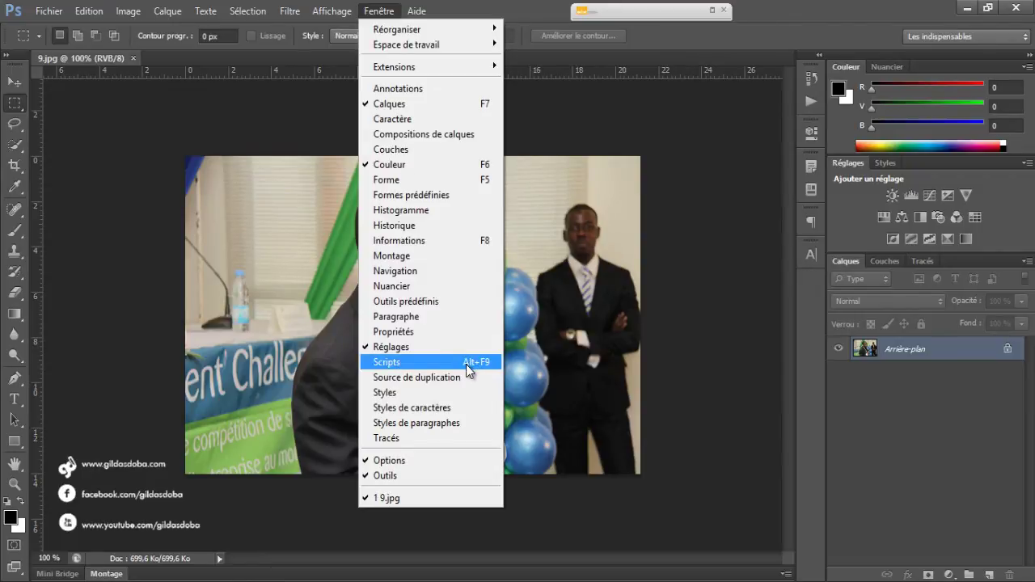
left_click(810, 81)
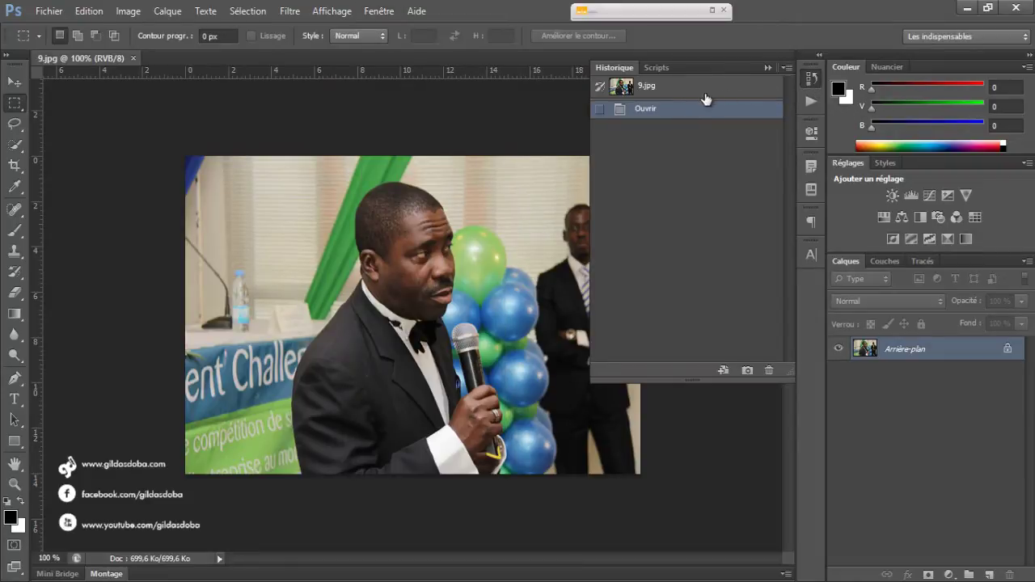
left_click(653, 68)
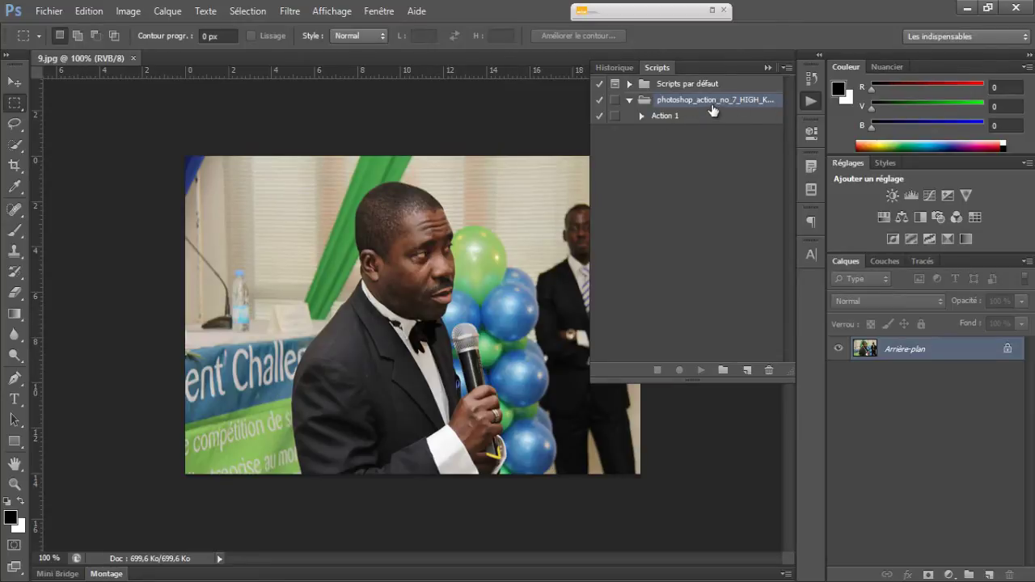
left_click(642, 116)
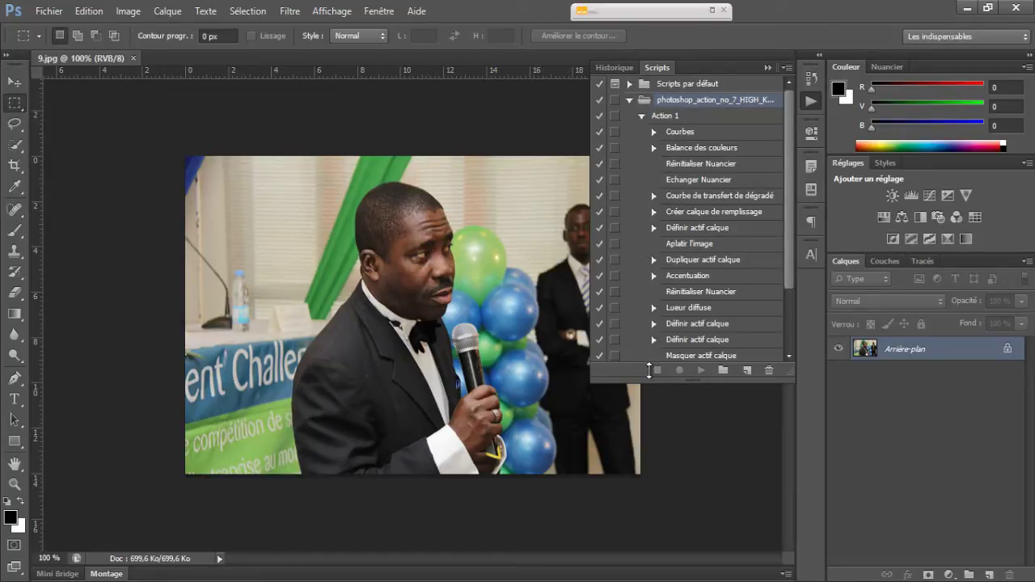
left_click(663, 117)
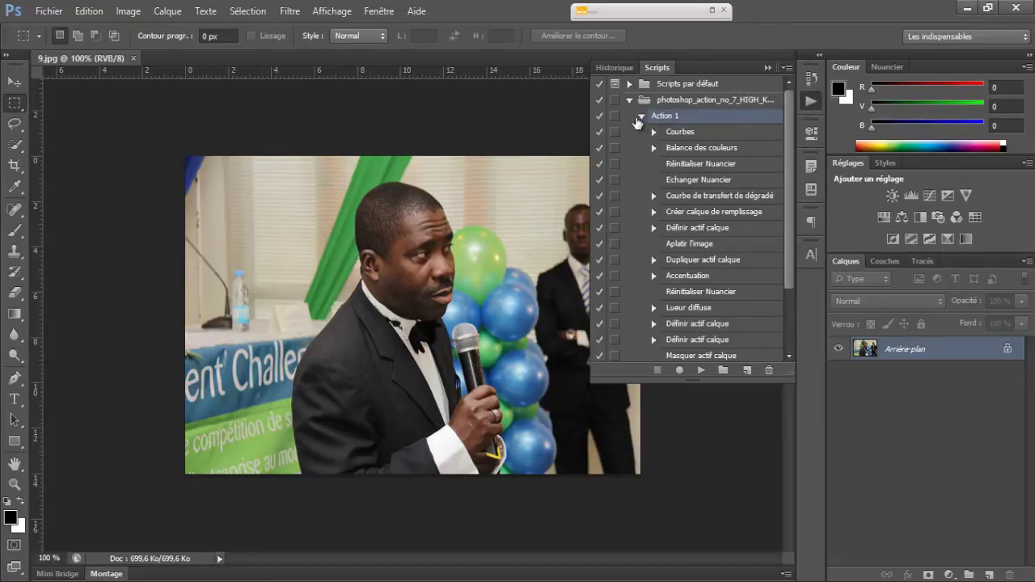
left_click(701, 371)
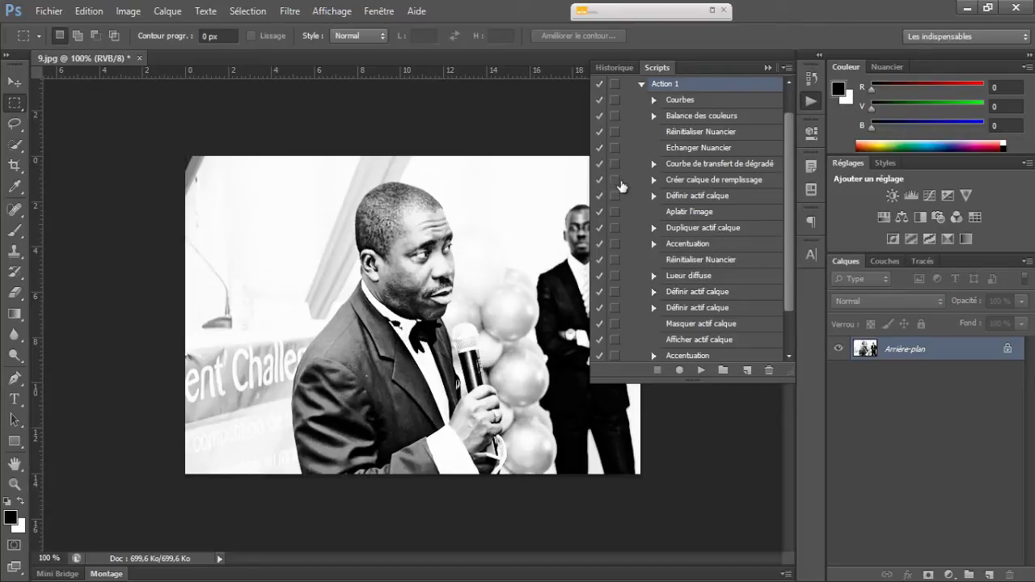
Step: Restore the photo to its original 9.jpg history snapshot
left_click(614, 68)
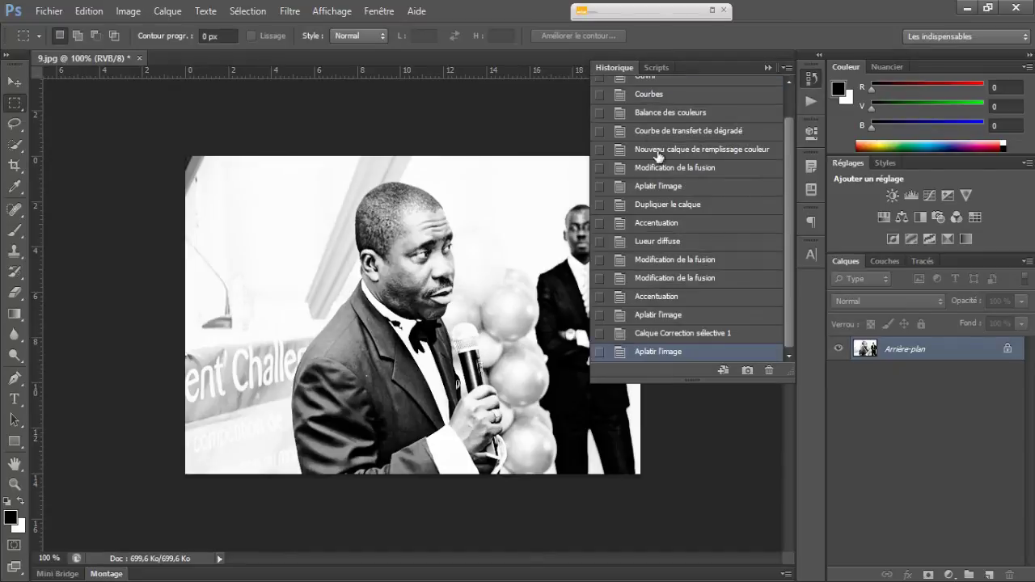
left_click_drag(788, 223, 785, 165)
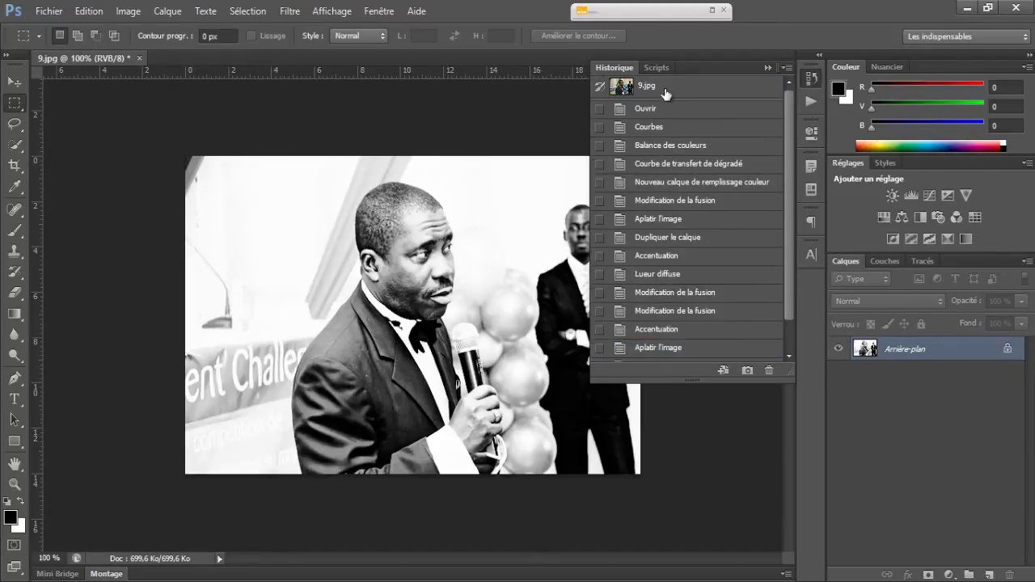
left_click(622, 95)
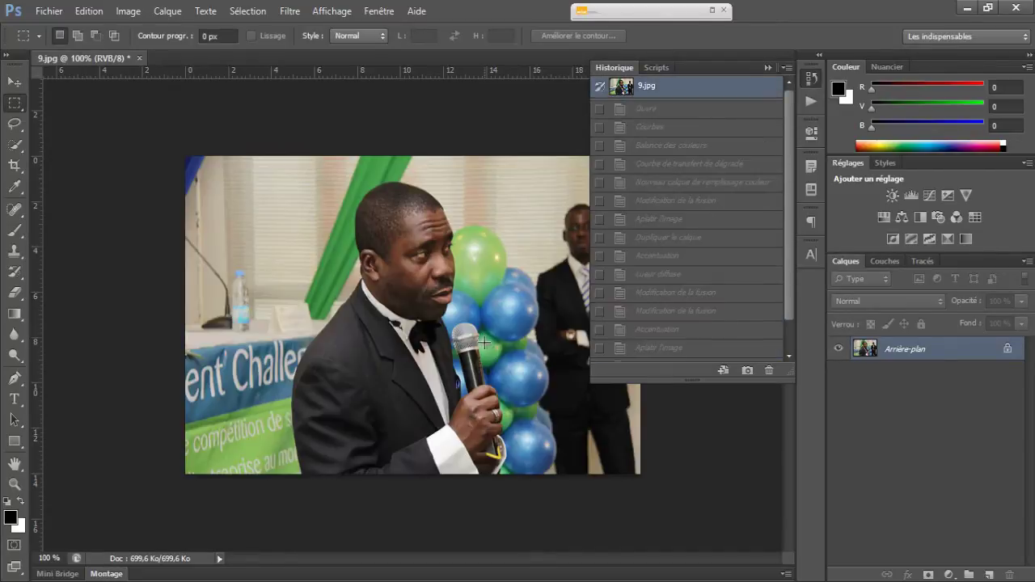
left_click(766, 71)
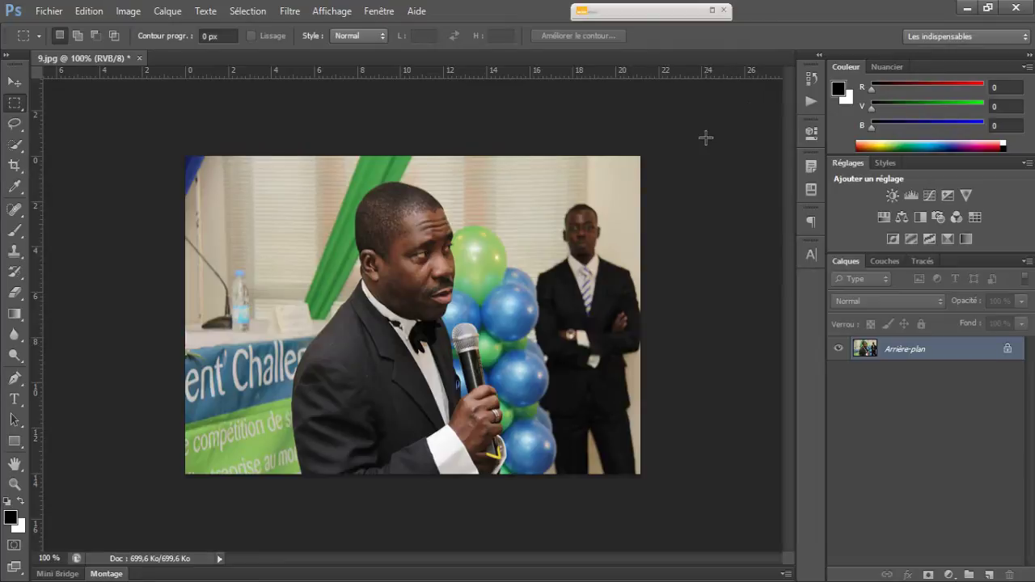
Step: Collapse Action 1 and its HIGH_KEY set in the scripts list
left_click(816, 79)
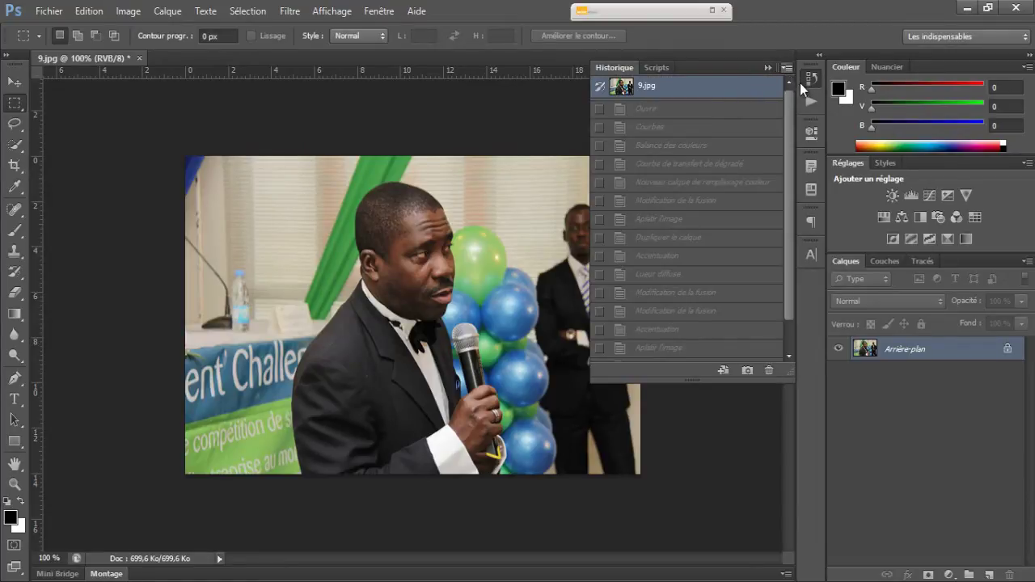
left_click(809, 102)
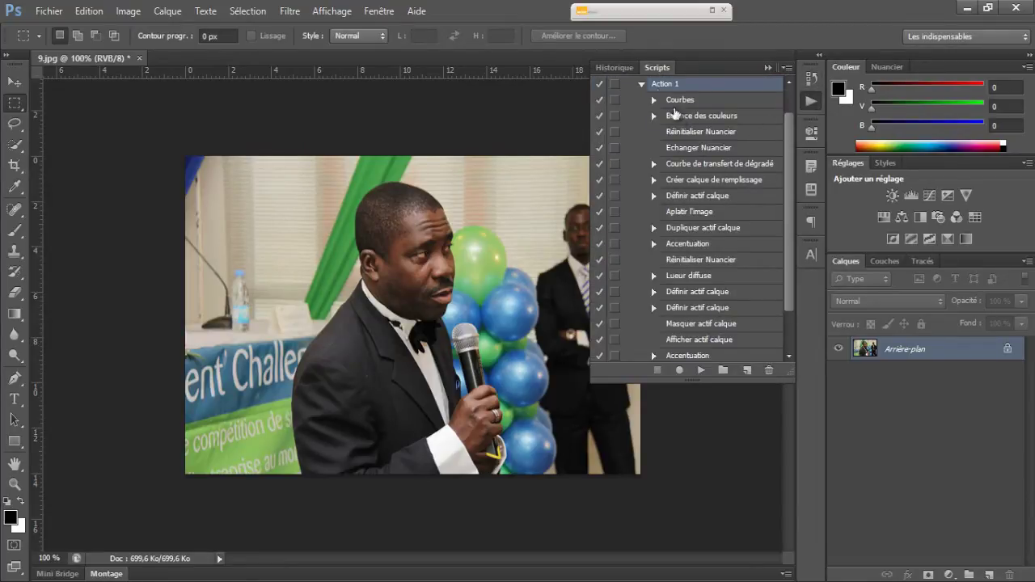
left_click(641, 85)
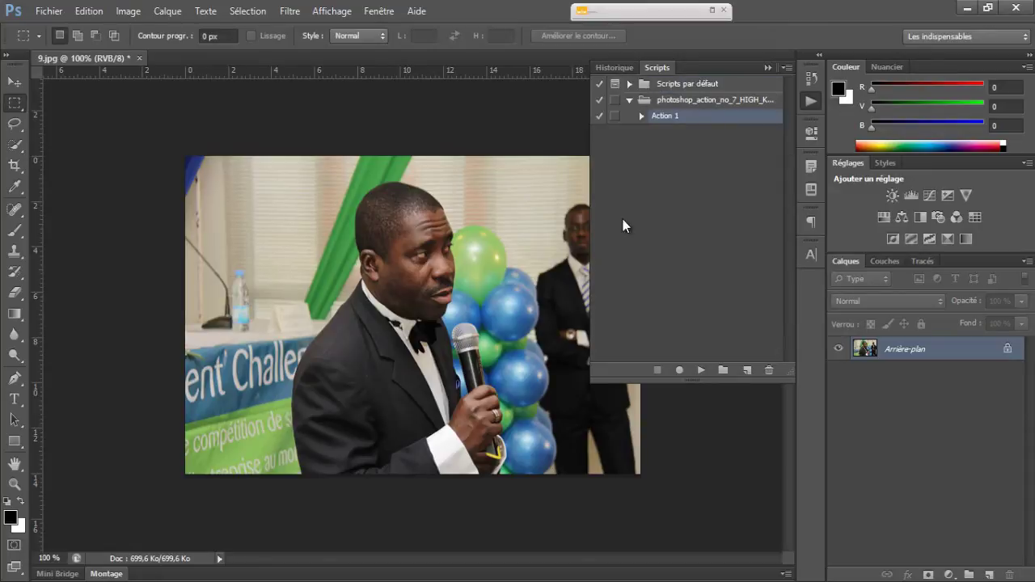
left_click(630, 100)
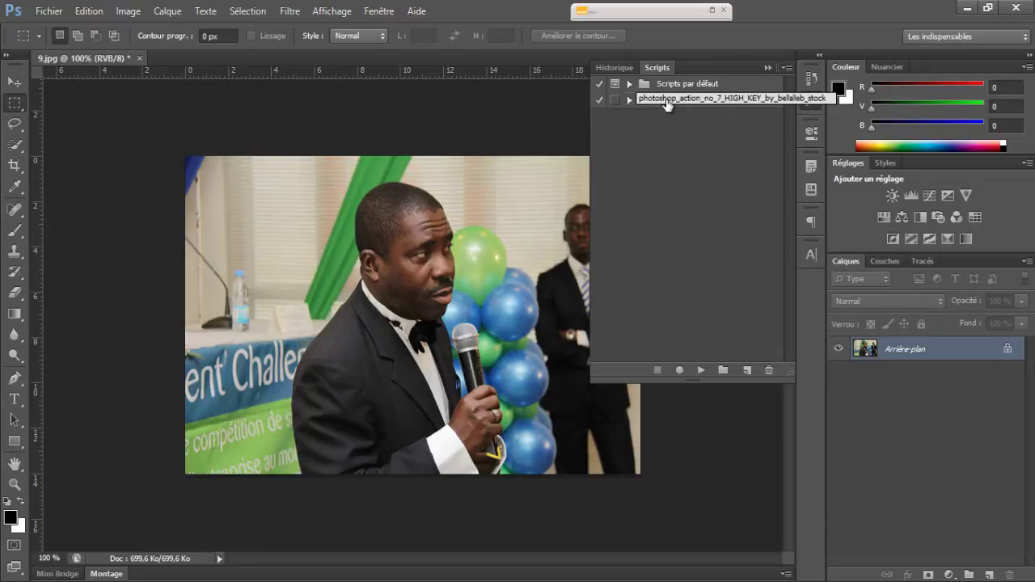
Step: Switch to File Explorer to check the HIGH_KEY .atn file in Téléchargements, and return to Photoshop
key("alt+Tab")
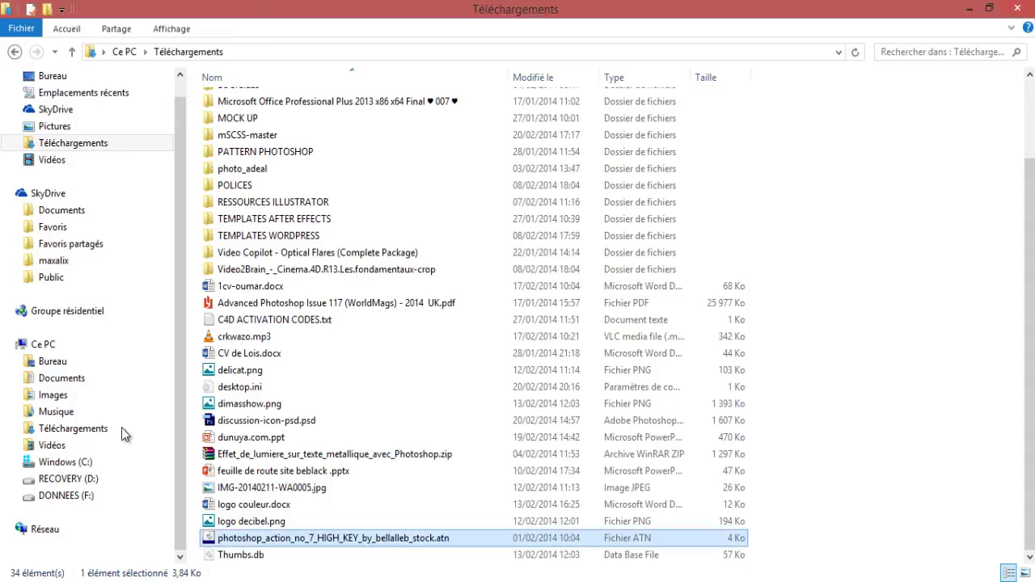
left_click(303, 540)
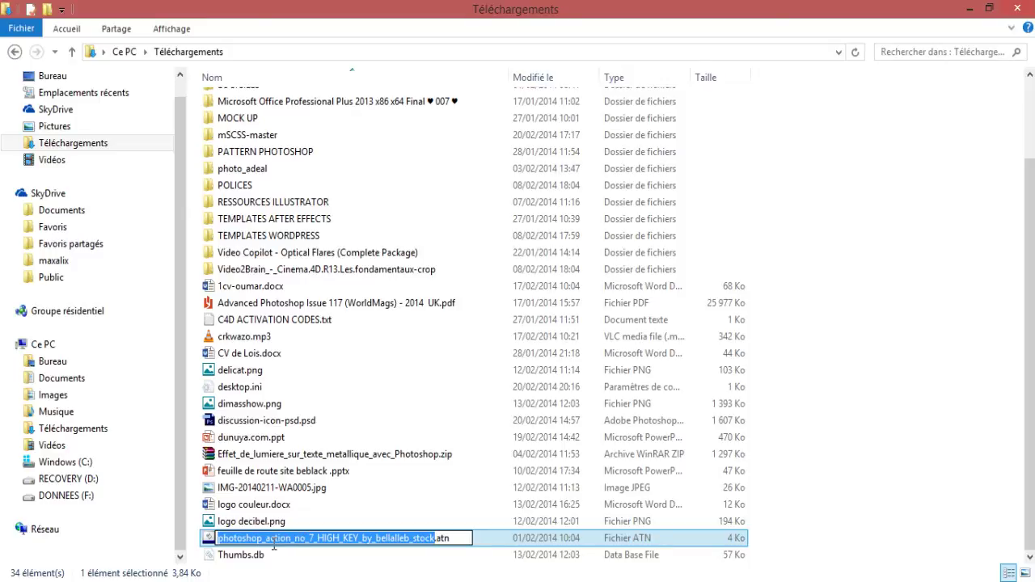
left_click(965, 10)
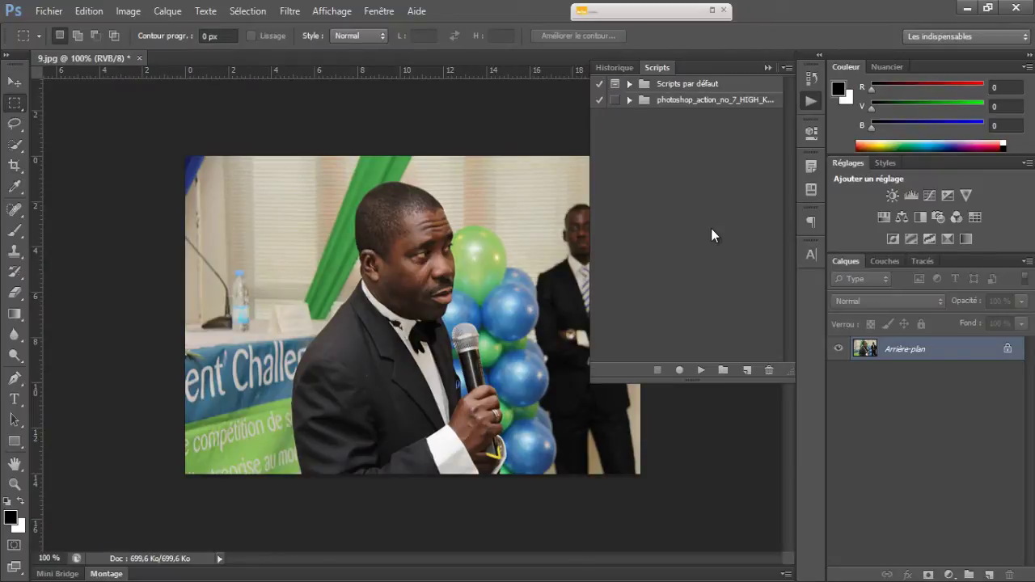
Step: Delete the photoshop_action_no_7_HIGH_KEY set from the scripts list
left_click(676, 101)
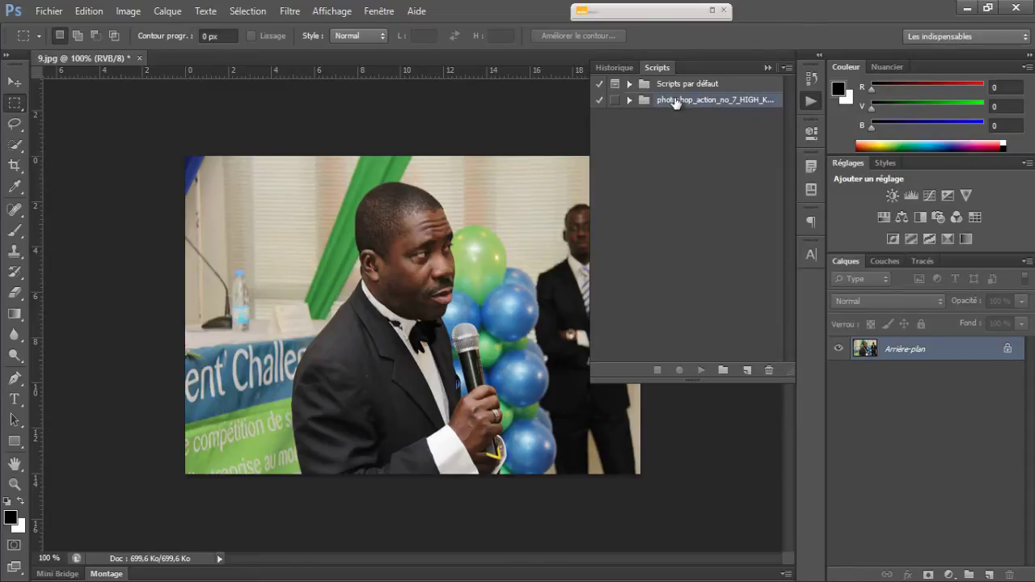
double_click(675, 99)
left_click(769, 371)
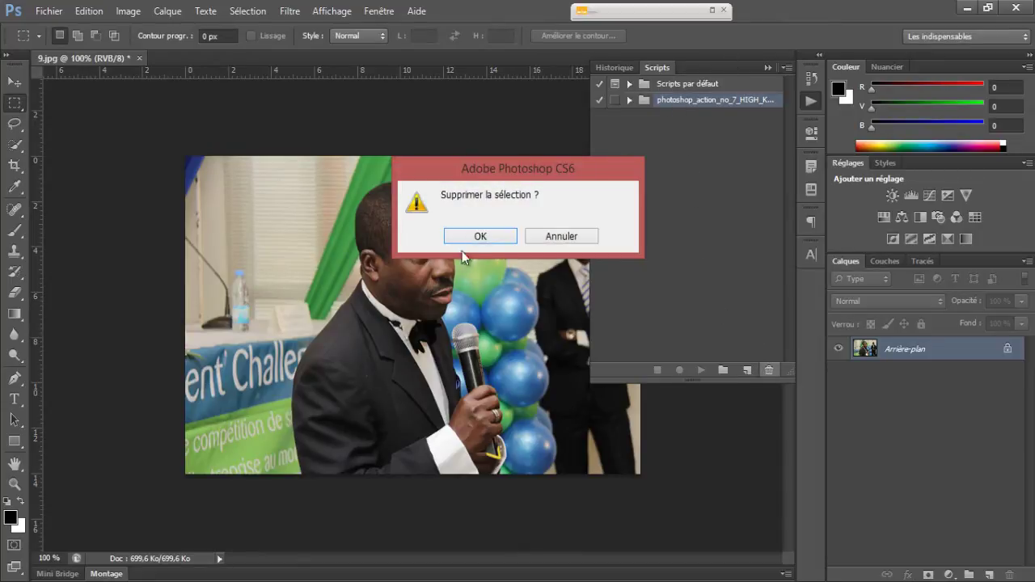
left_click(477, 236)
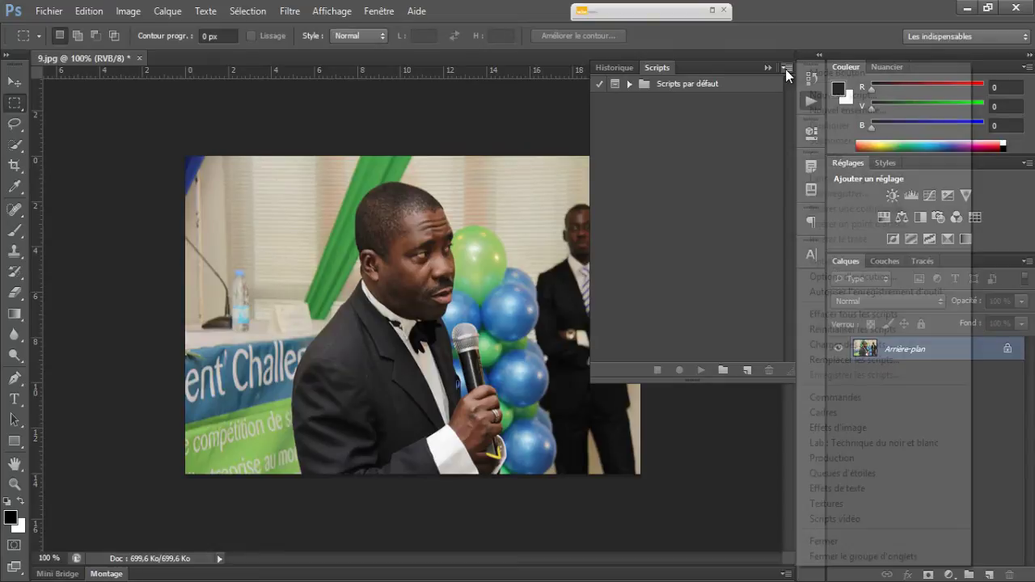
Step: Load photoshop_action_no_7_HIGH_KEY_by_bellalleb_stock.atn from Téléchargements as a script set and select its Action 1
left_click(785, 69)
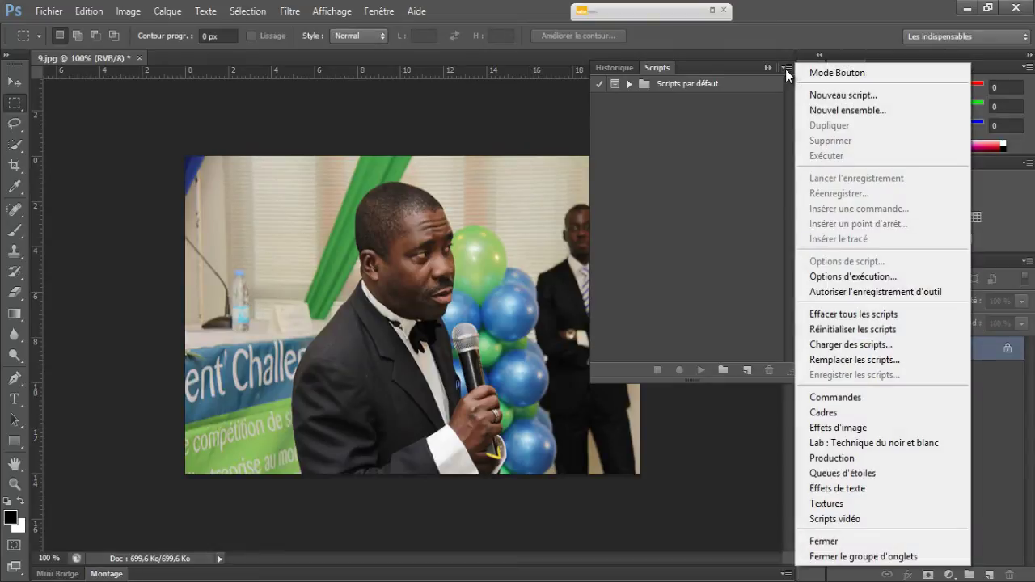
left_click(835, 348)
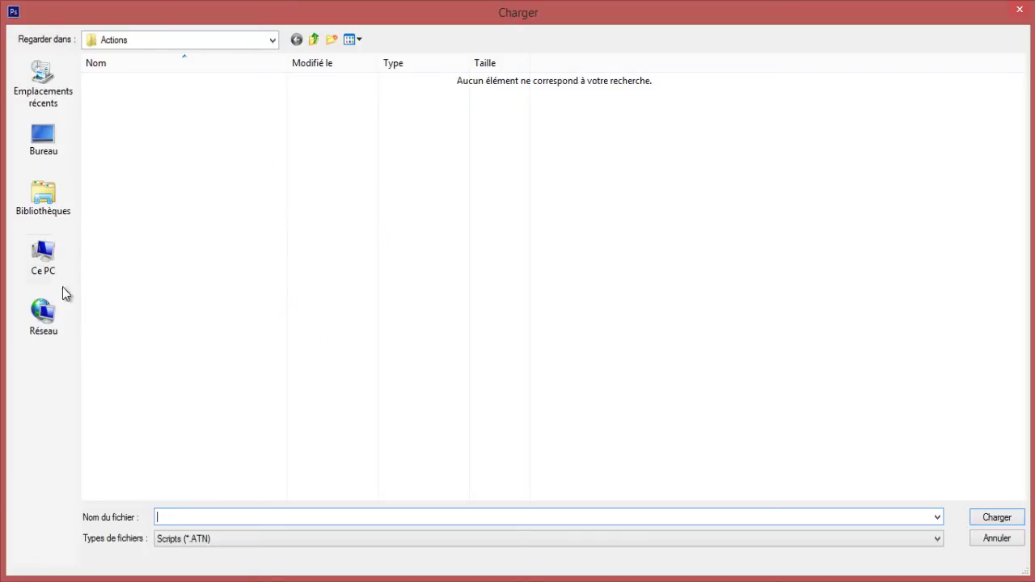
left_click(43, 259)
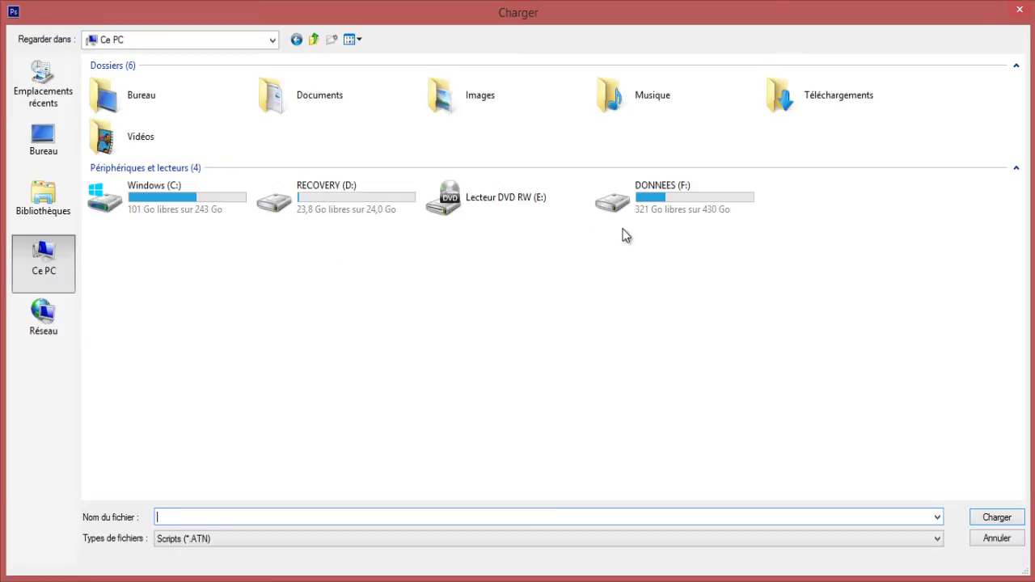
double_click(793, 100)
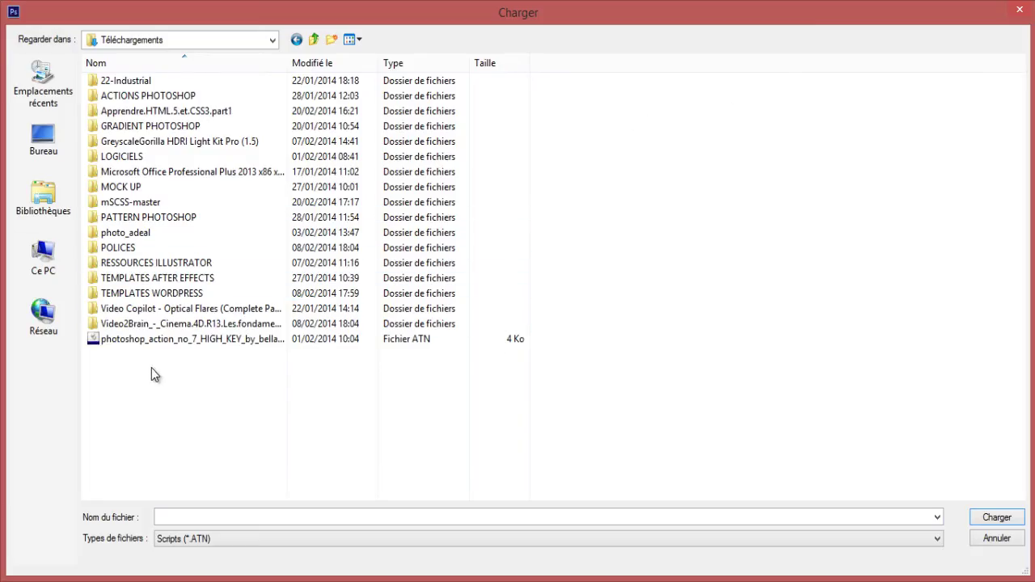
left_click(130, 342)
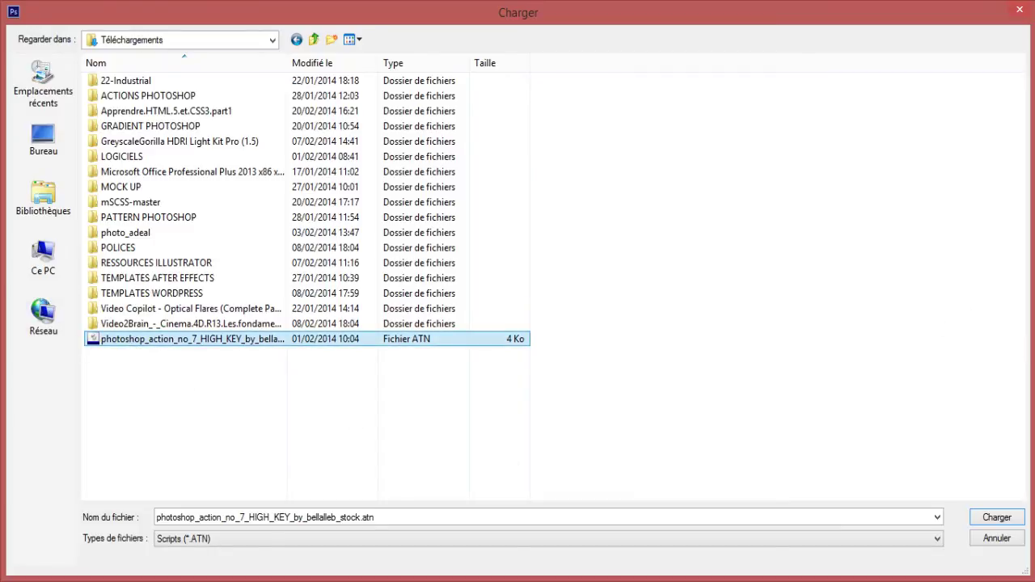
left_click(997, 517)
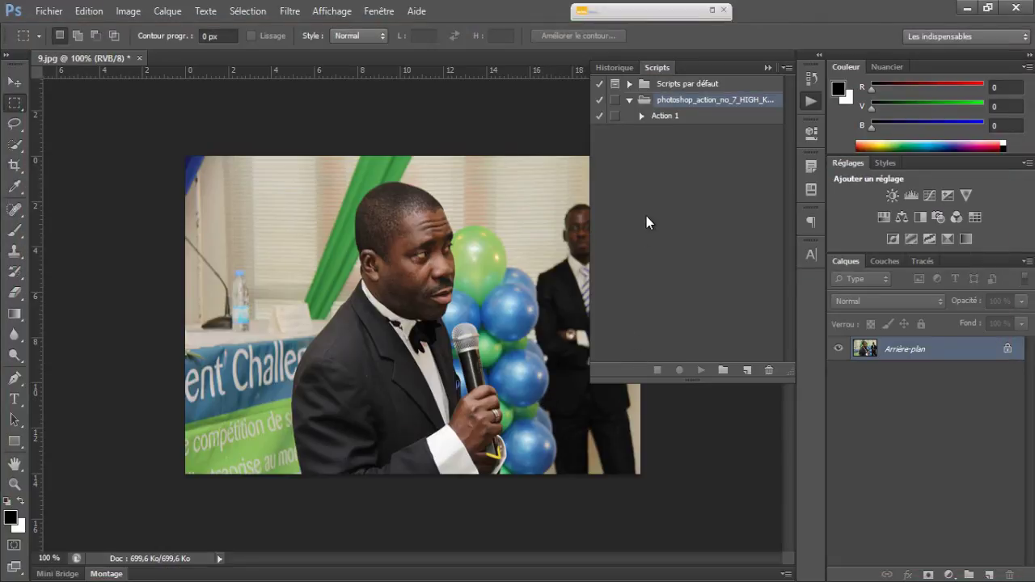
left_click(659, 116)
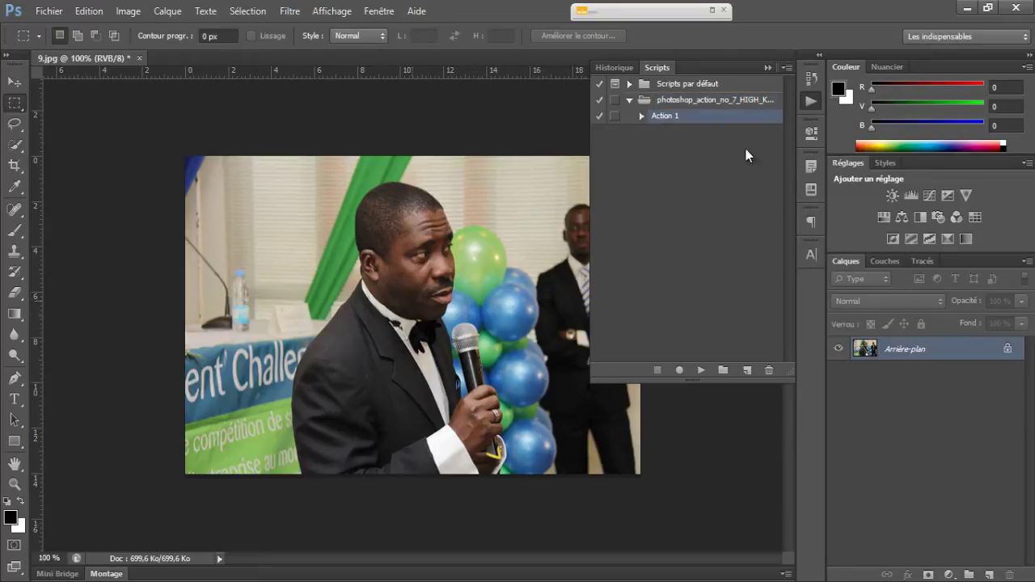
left_click(789, 68)
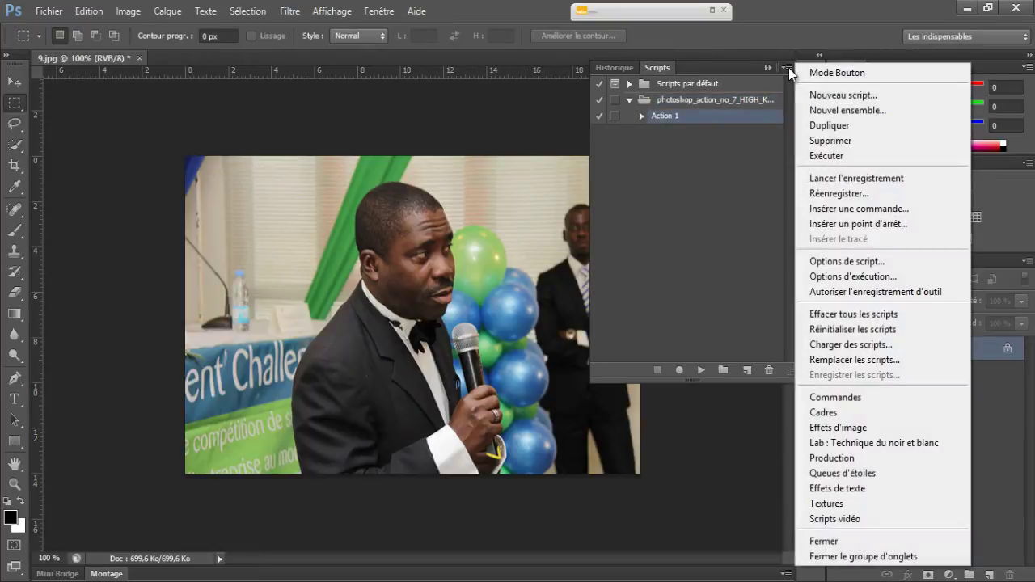
left_click(789, 68)
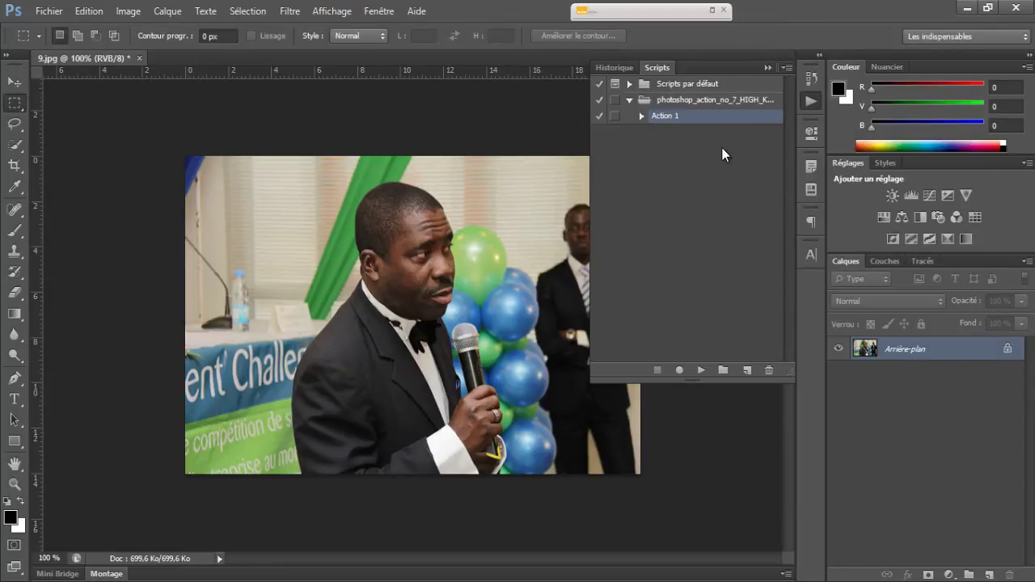
Step: Delete the reloaded photoshop_action_no_7_HIGH_KEY set, leaving only Scripts par défaut in the scripts list
left_click(13, 81)
left_click(675, 101)
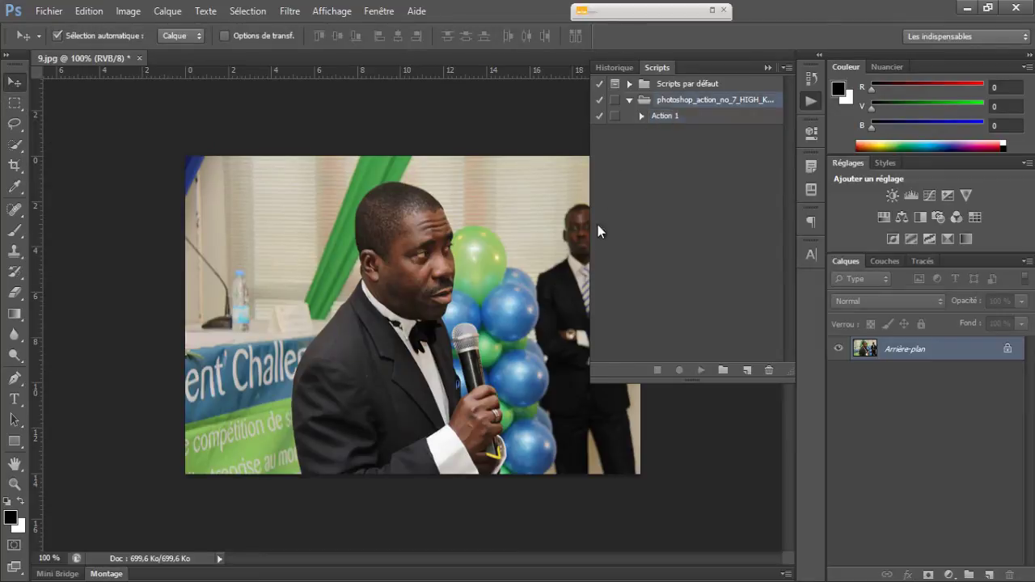
left_click(771, 372)
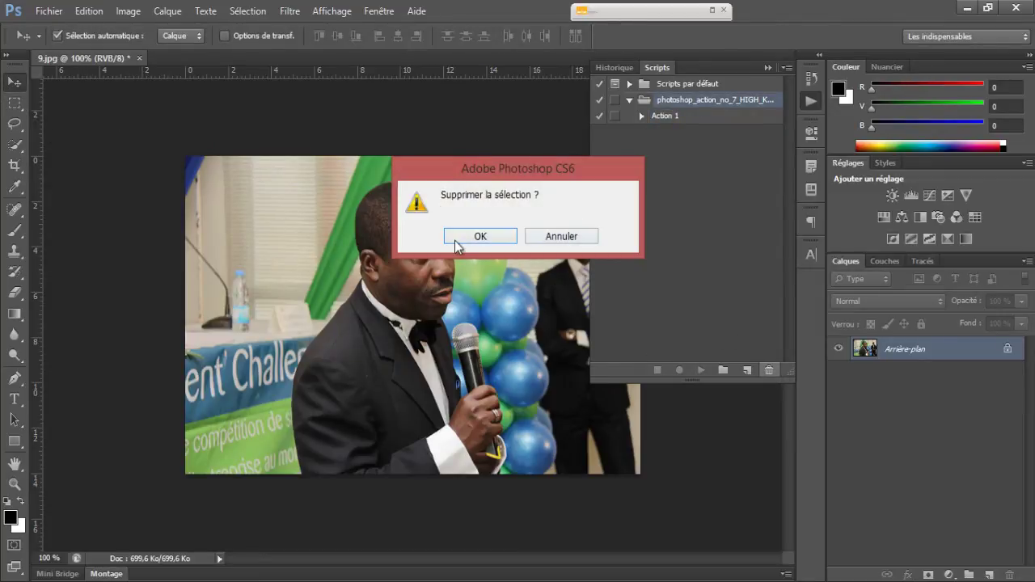
left_click(455, 246)
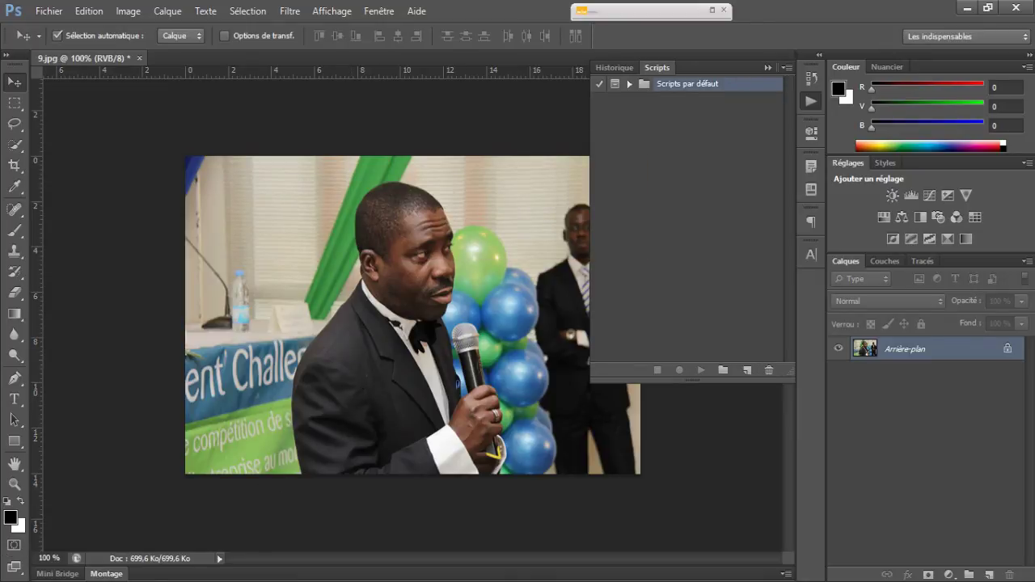
Step: Switch to File Explorer, copy photoshop_action_no_7_HIGH_KEY_by_bellalleb_stock.atn from Téléchargements, and open the Windows (C:) drive
left_click(169, 553)
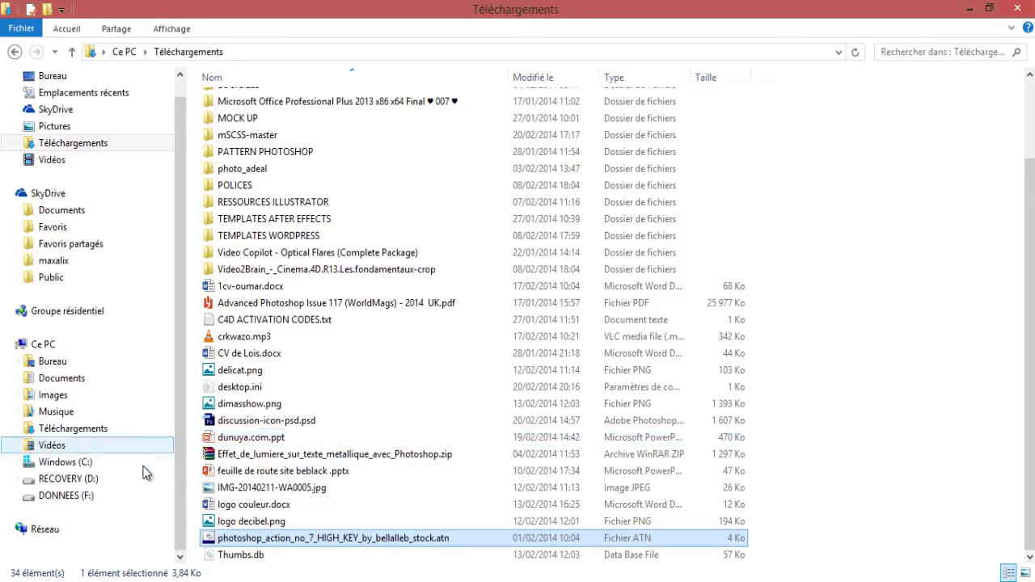
right_click(273, 540)
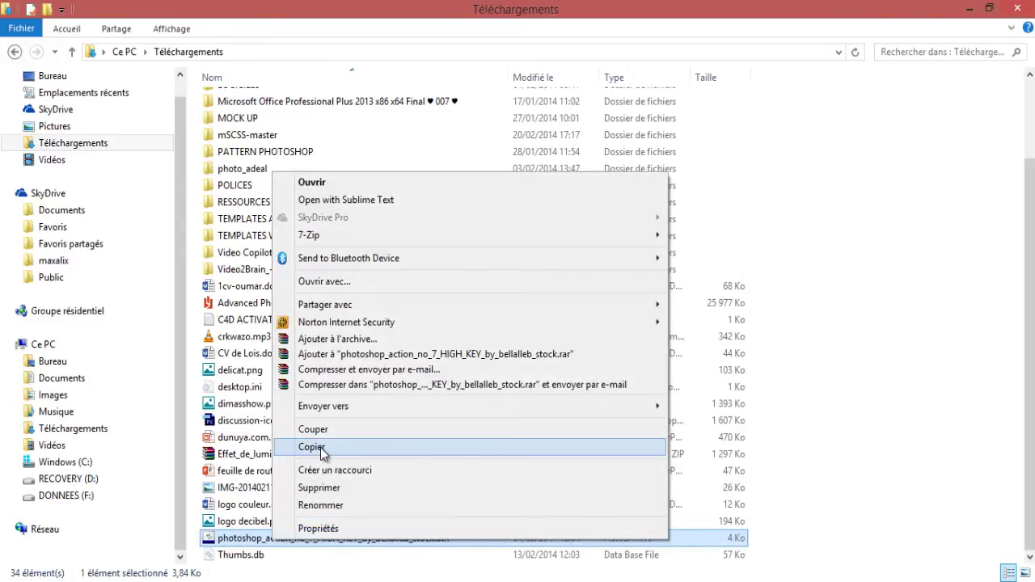
left_click(321, 448)
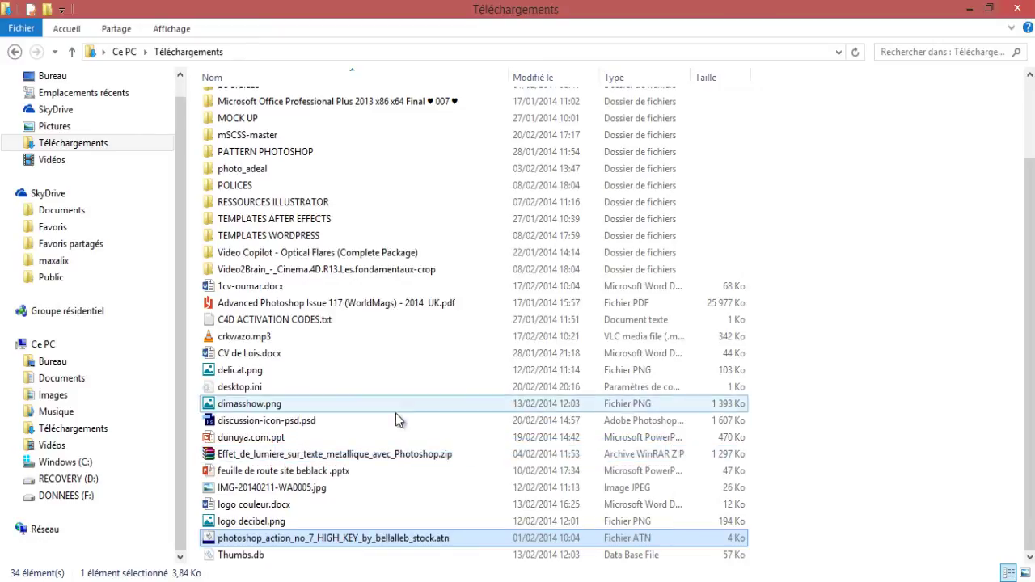
left_click(69, 465)
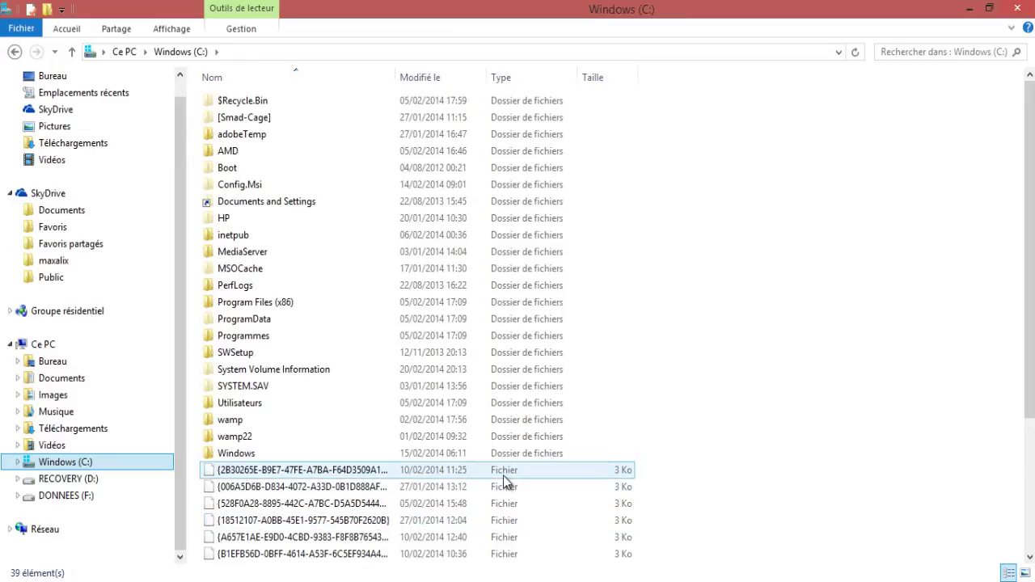
left_click(251, 343)
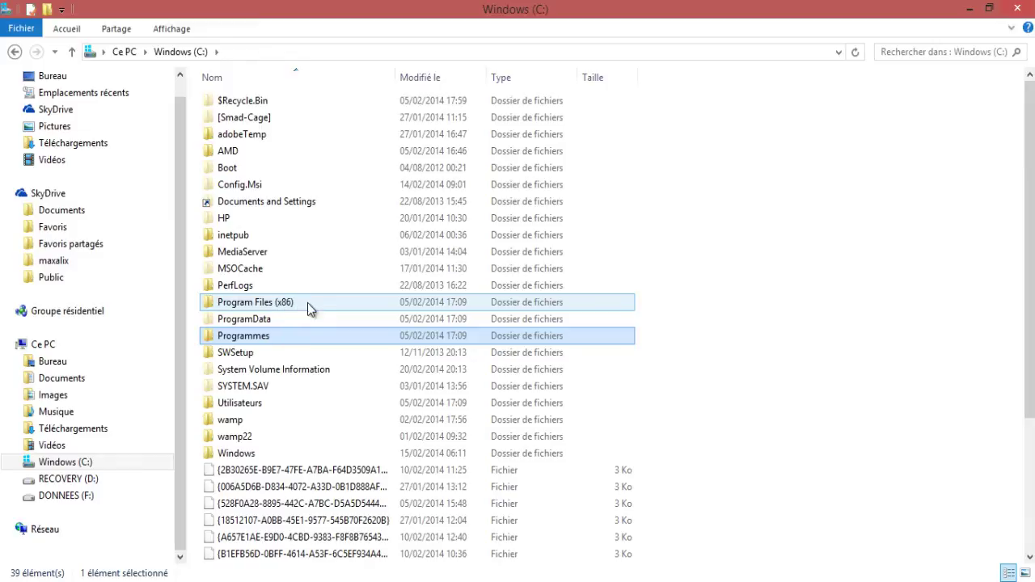
double_click(241, 311)
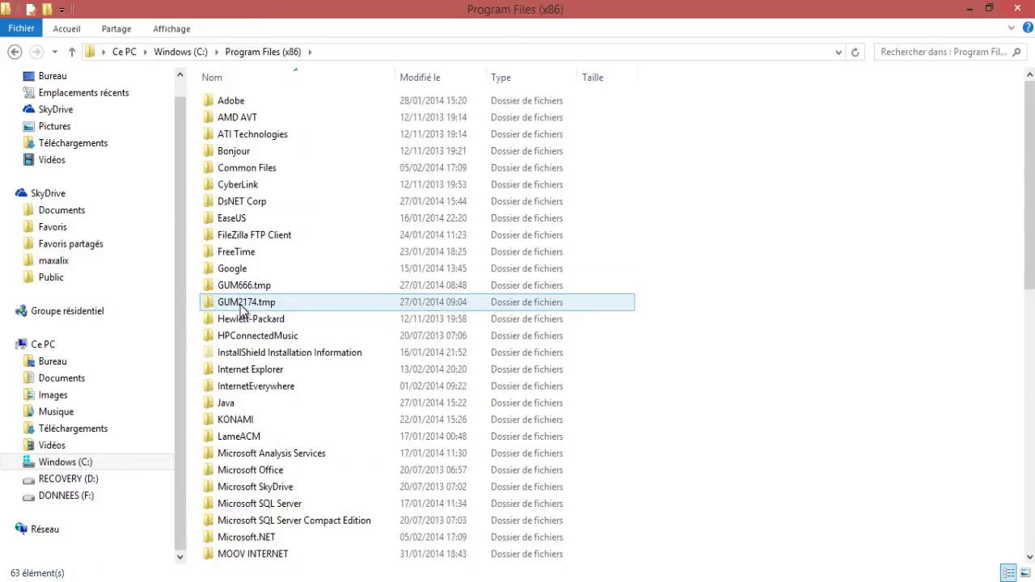
scroll(241, 311, "down", 9)
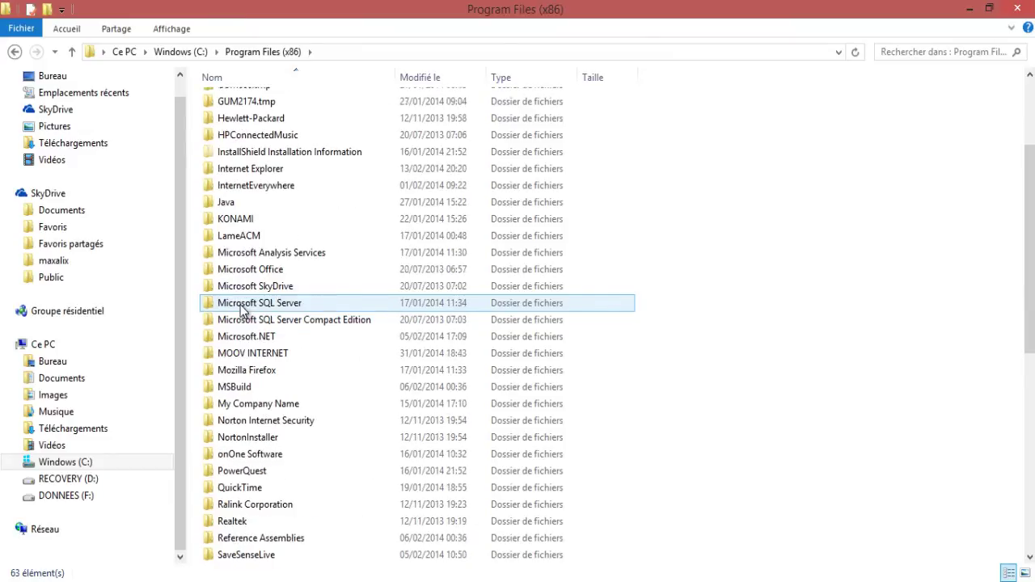
scroll(244, 308, "up", 10)
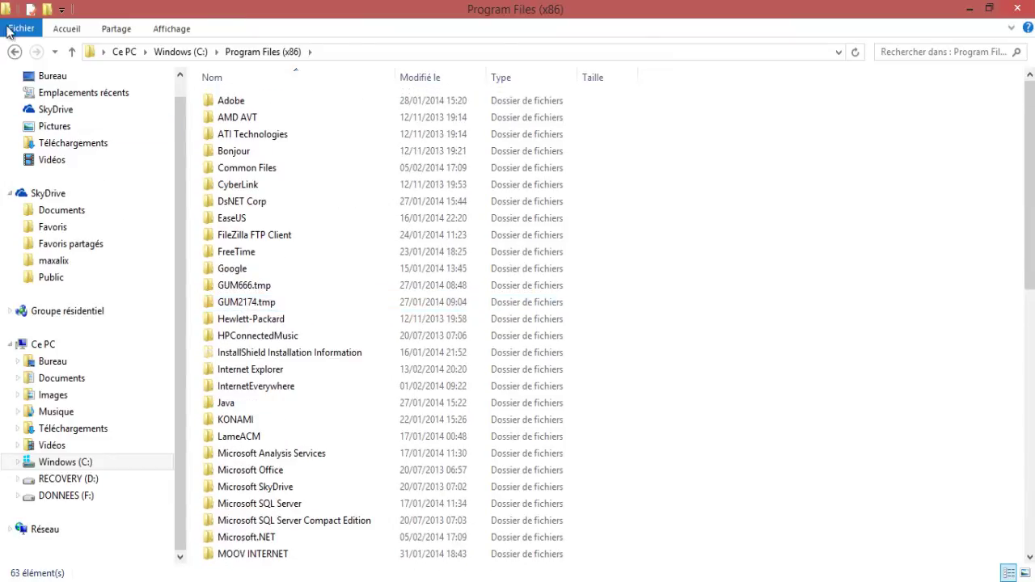
left_click(15, 51)
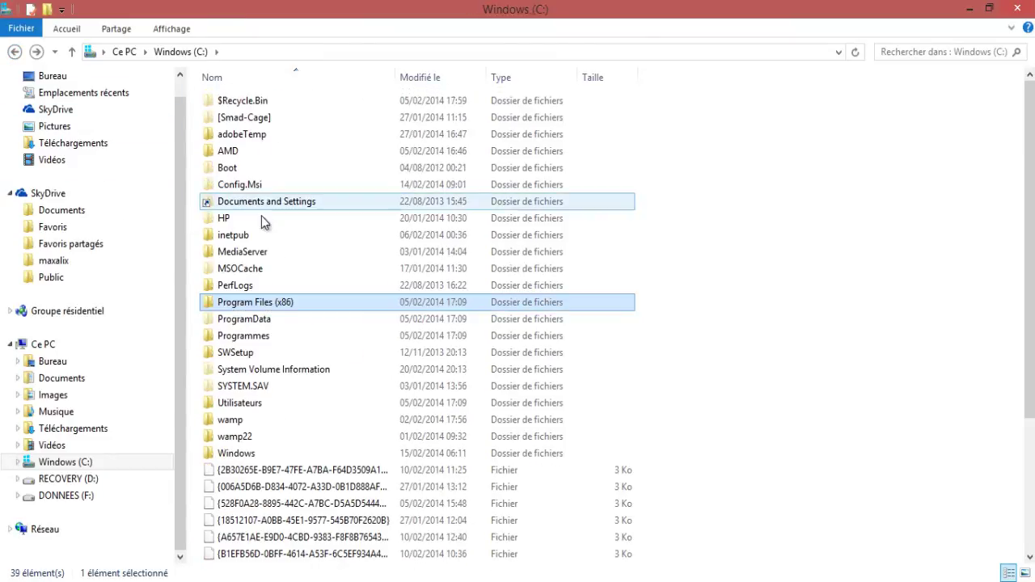
Step: Open the Actions presets folder at Programmes > Adobe > Adobe Photoshop CS6 (64 Bit) > Presets > Actions
double_click(245, 335)
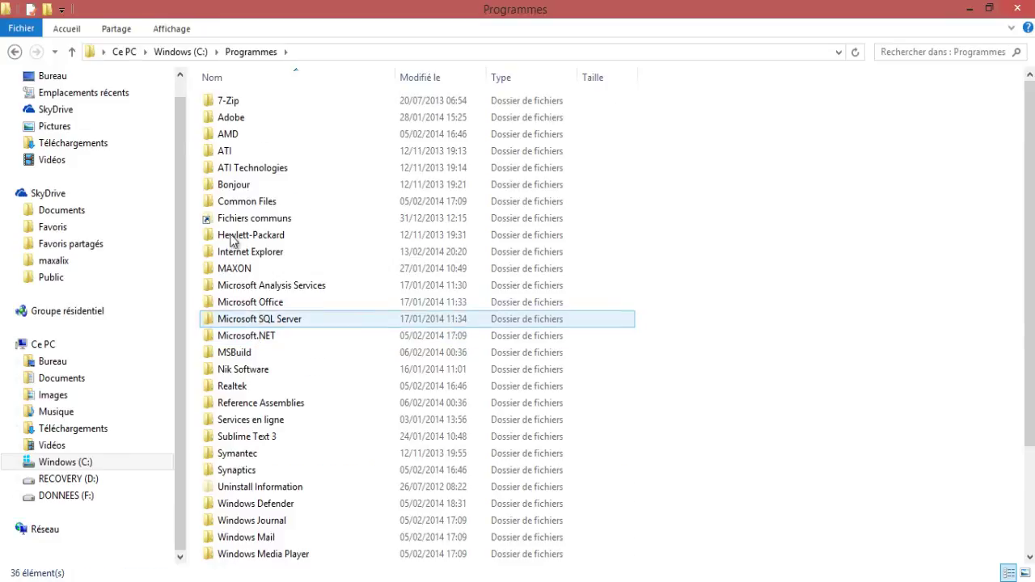
double_click(230, 121)
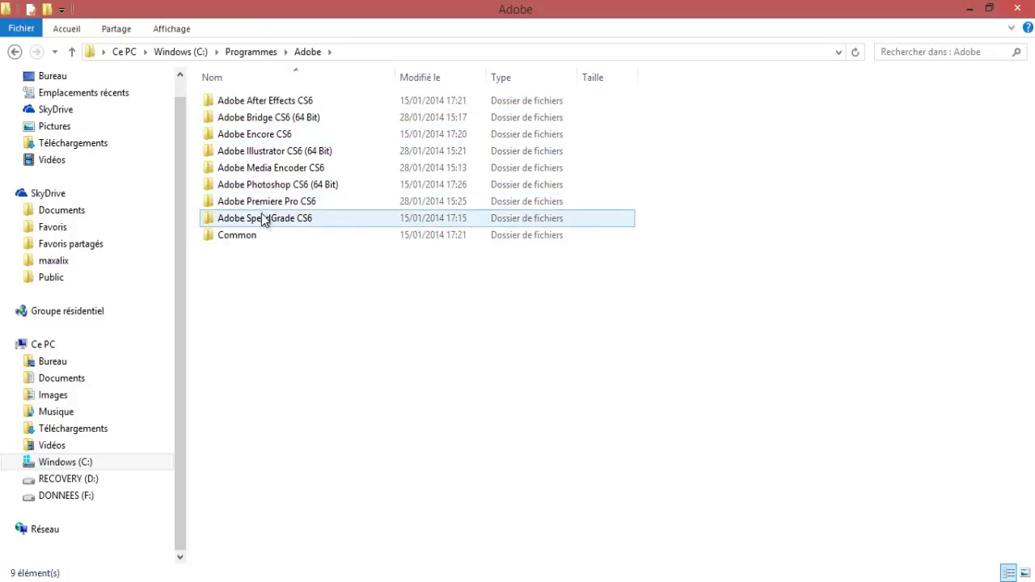
double_click(261, 186)
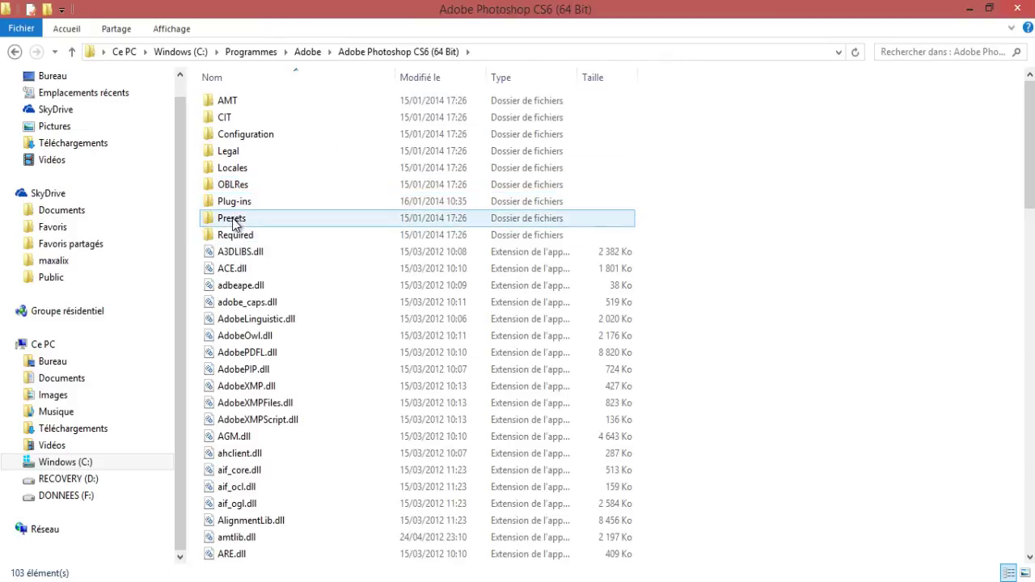
double_click(234, 224)
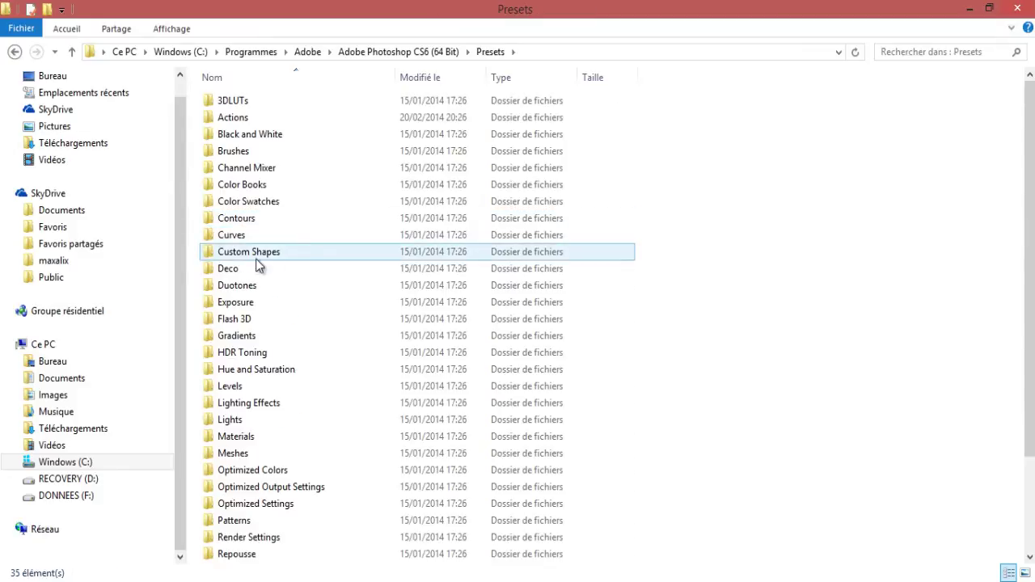
double_click(236, 124)
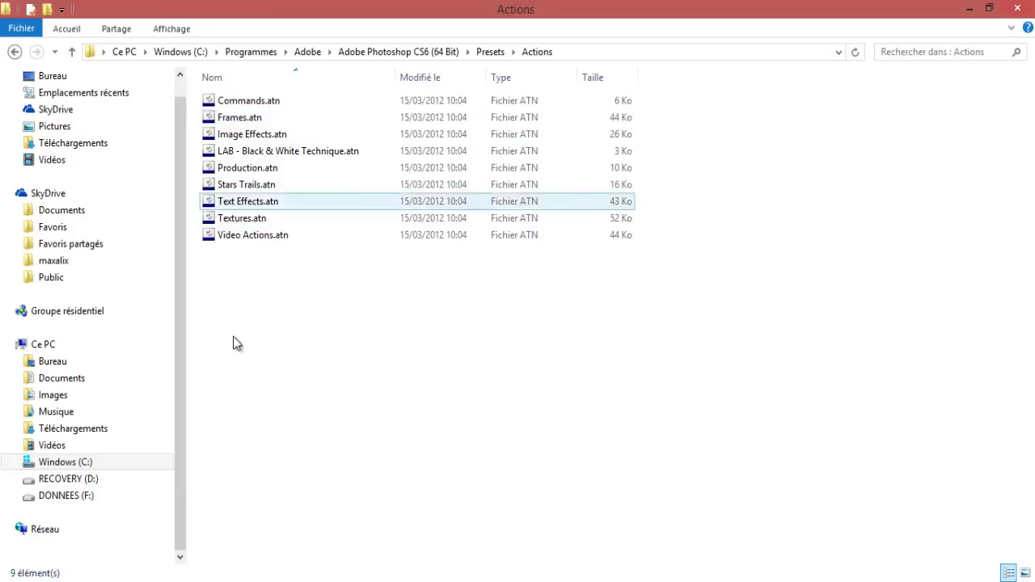
Step: Paste the copied HIGH_KEY .atn file into the Actions folder, granting administrator rights for the copy
right_click(323, 285)
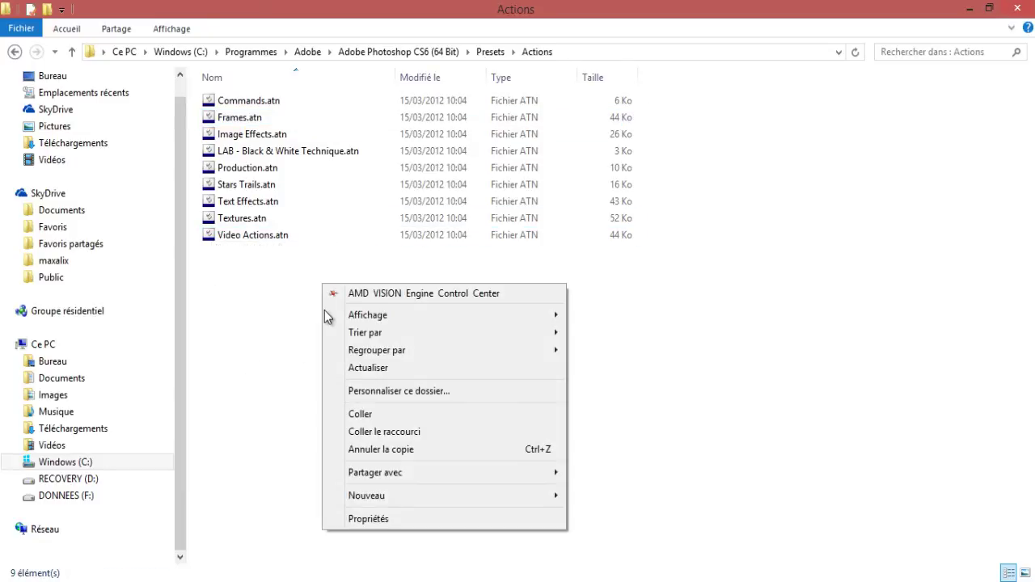
left_click(370, 415)
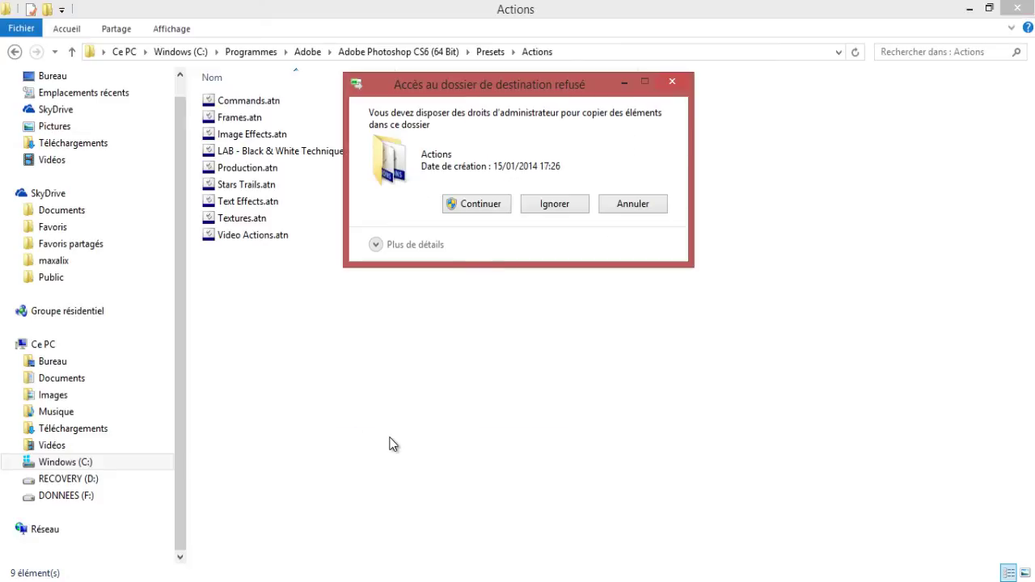
left_click(459, 208)
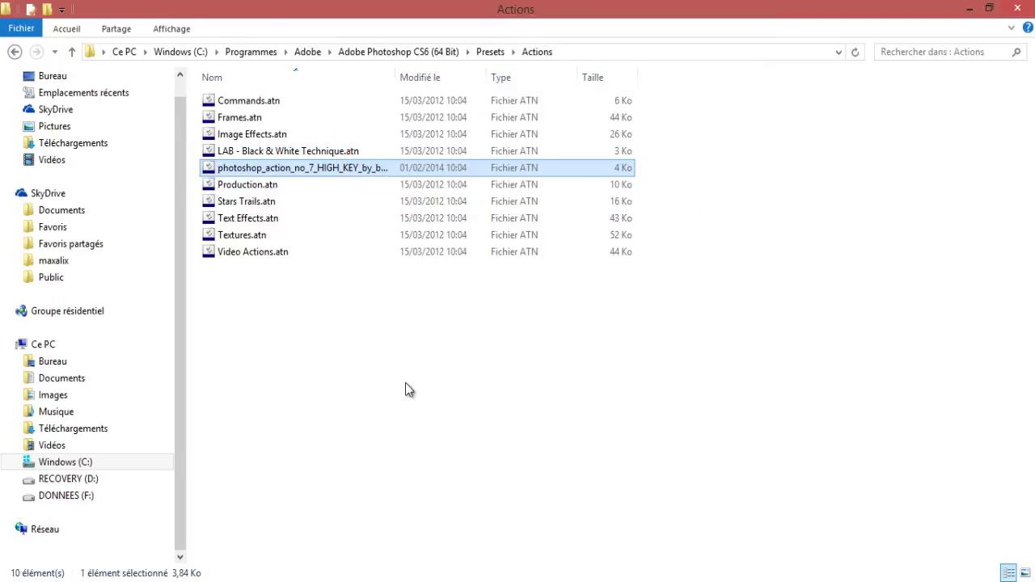
left_click(281, 346)
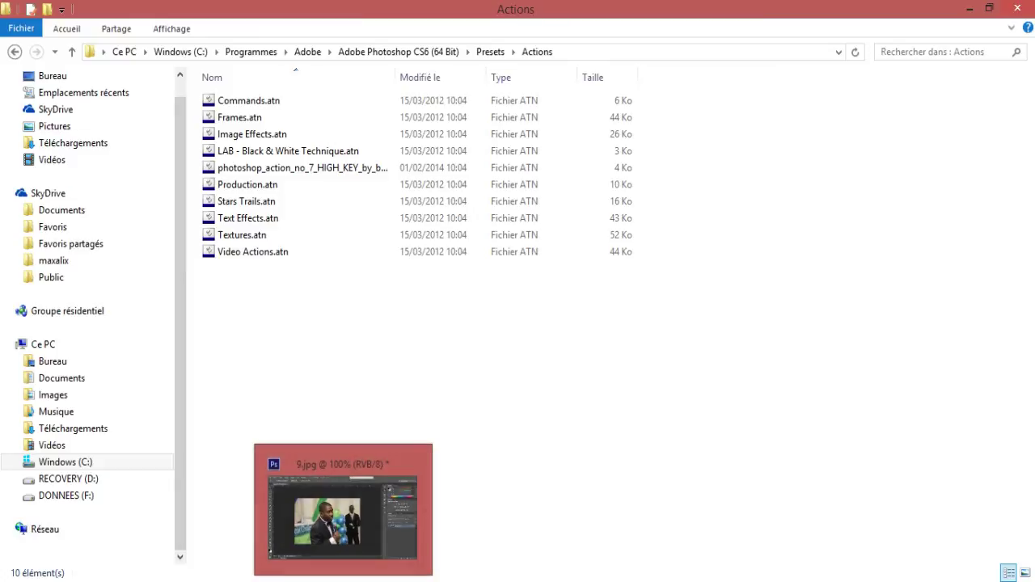
Step: Switch to Photoshop, close 9.jpg without saving its changes, and restart the program
left_click(335, 581)
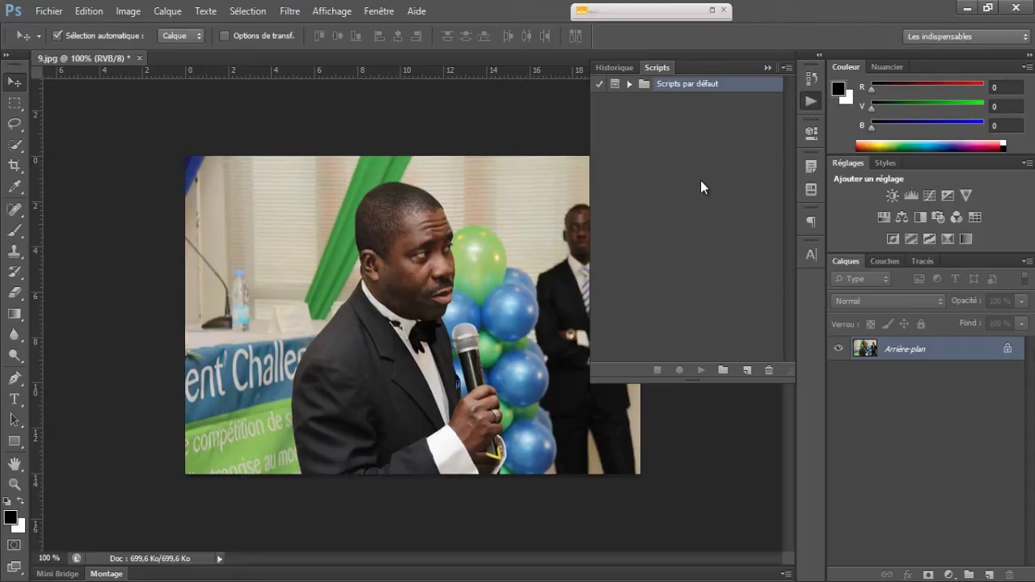
left_click(142, 58)
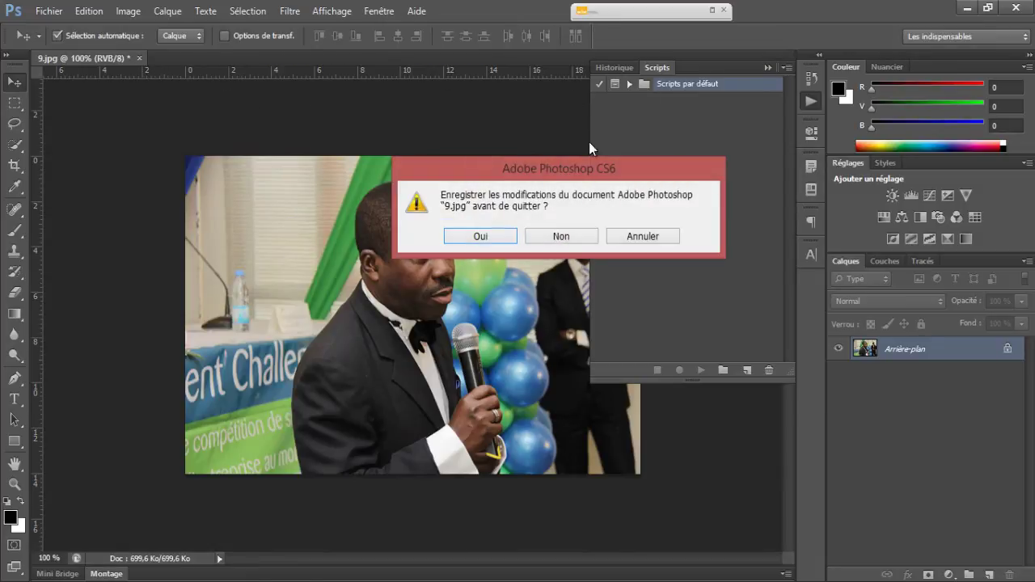
left_click(562, 241)
left_click(1024, 7)
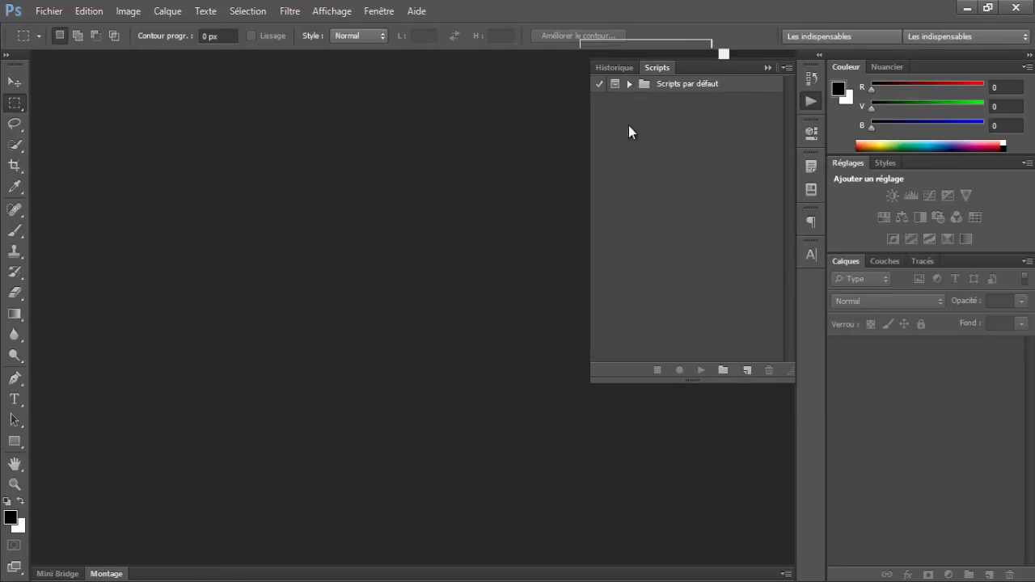
left_click(712, 10)
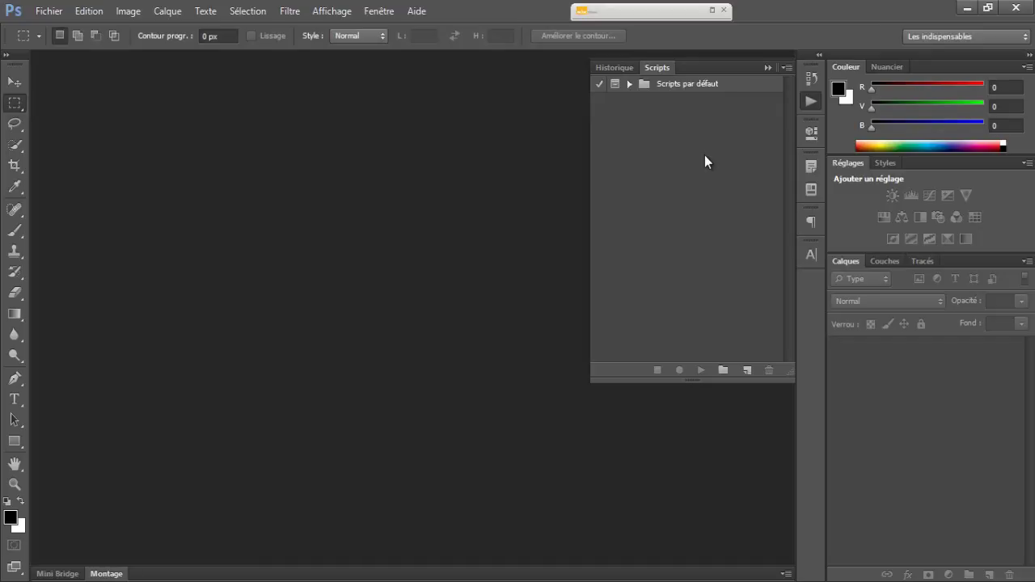
Step: Add the photoshop_action_no_7_HIGH_KEY_by_bellalleb_stock preset set to the scripts list
left_click(786, 69)
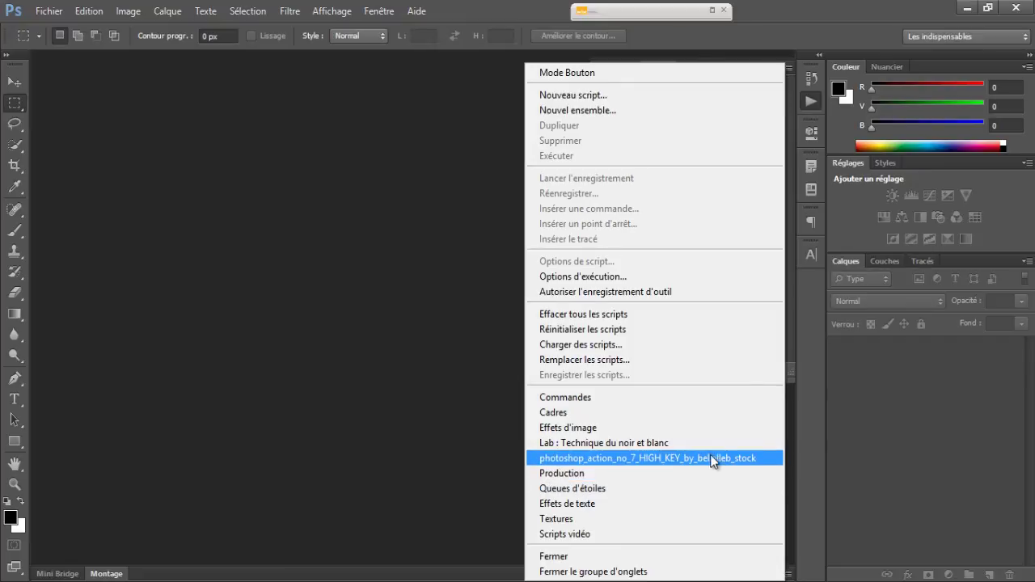
left_click(607, 459)
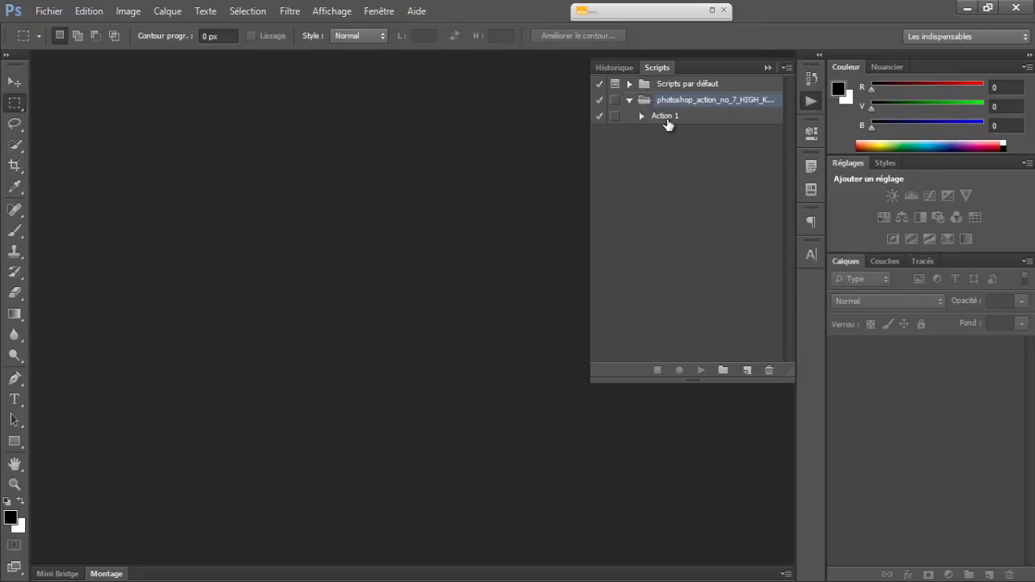
Step: Reopen 9.jpg from the recent files and run Action 1 of the HIGH_KEY set on it
left_click(45, 12)
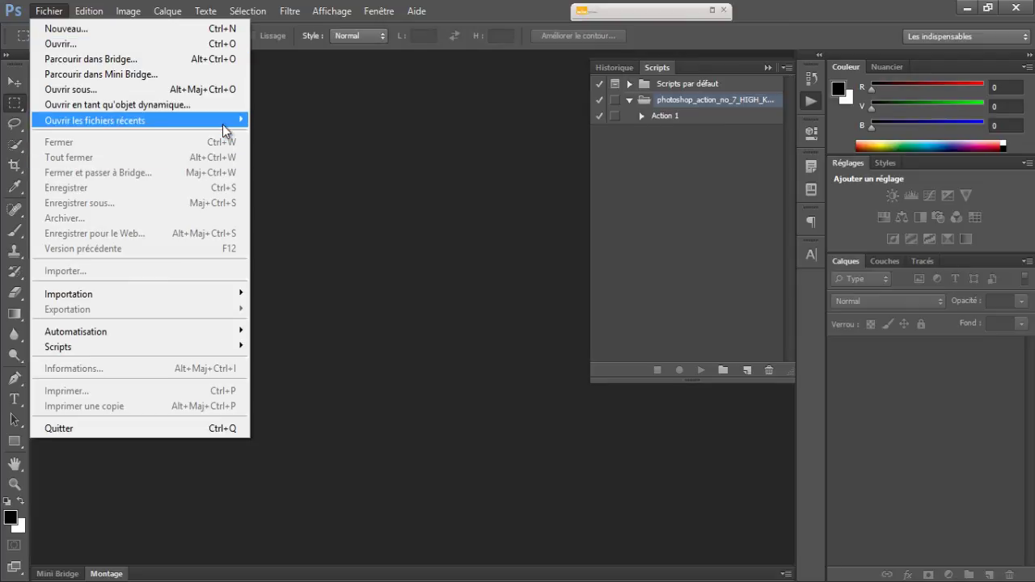
mouse_move(222, 124)
left_click(297, 119)
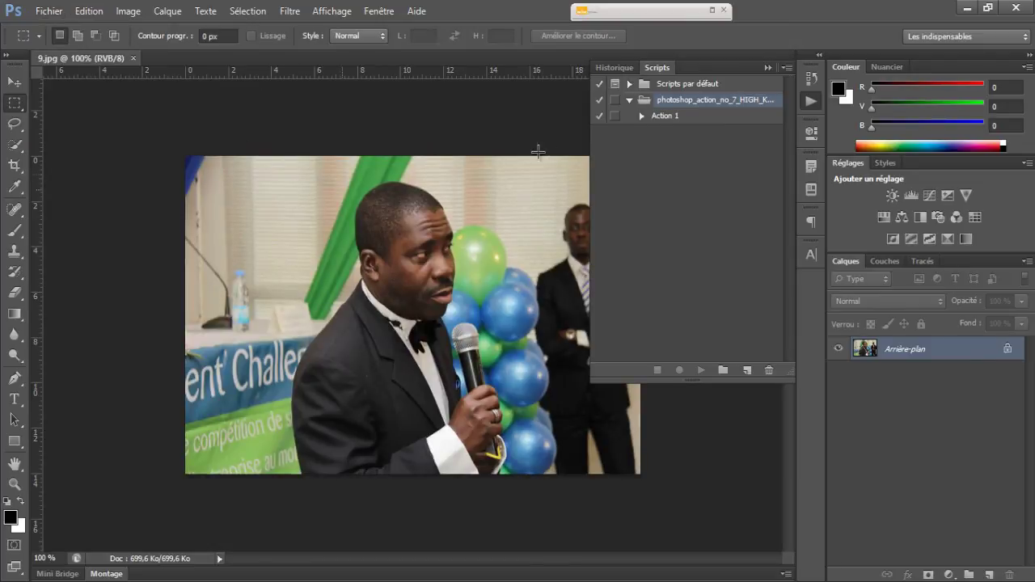
left_click(662, 117)
left_click(701, 370)
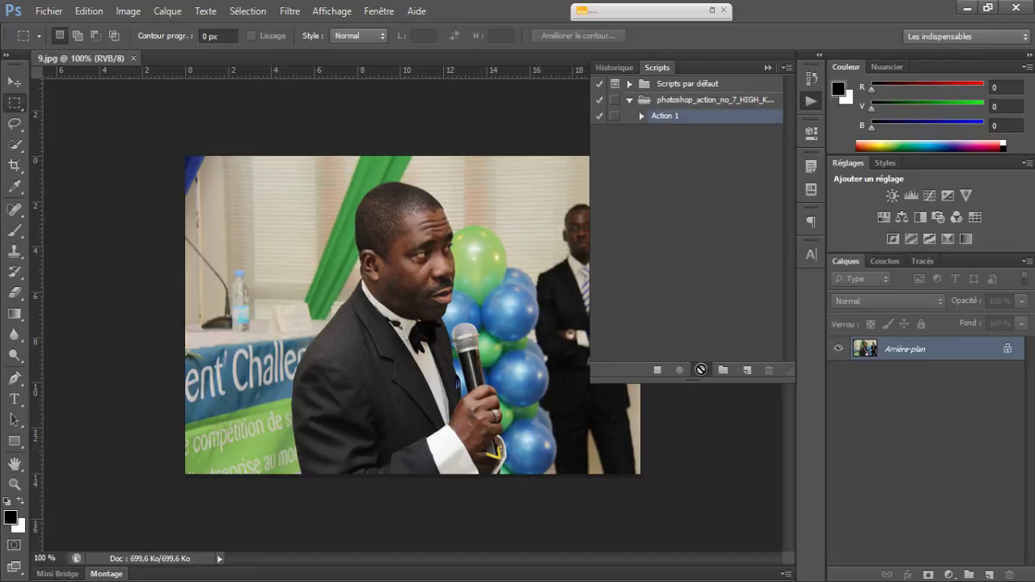